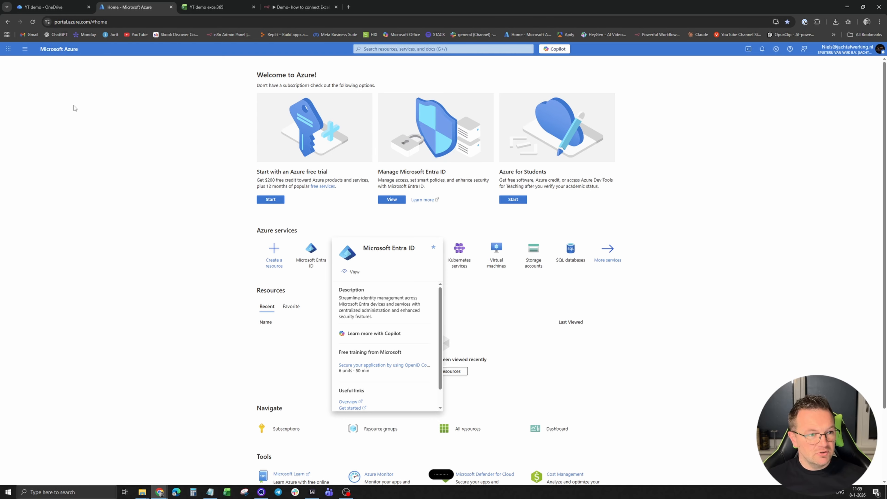
# Open the form for a new app registration in Microsoft Entra ID
pyautogui.click(25, 48)
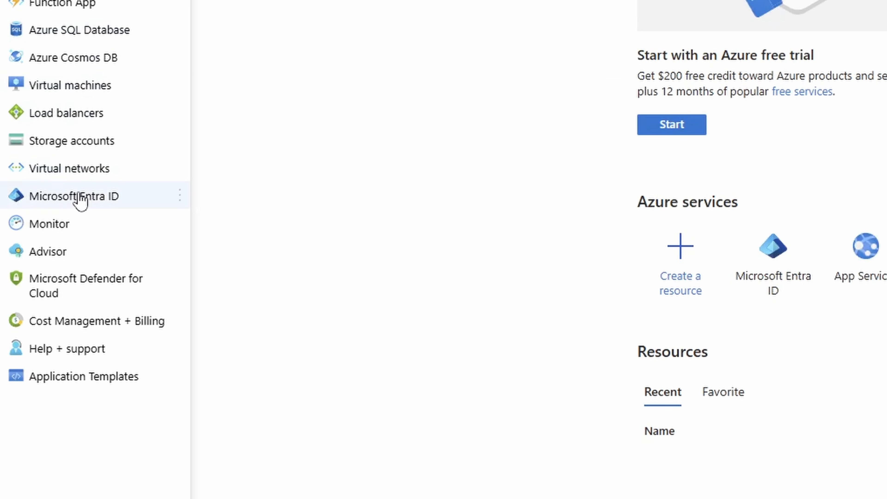
pyautogui.click(99, 204)
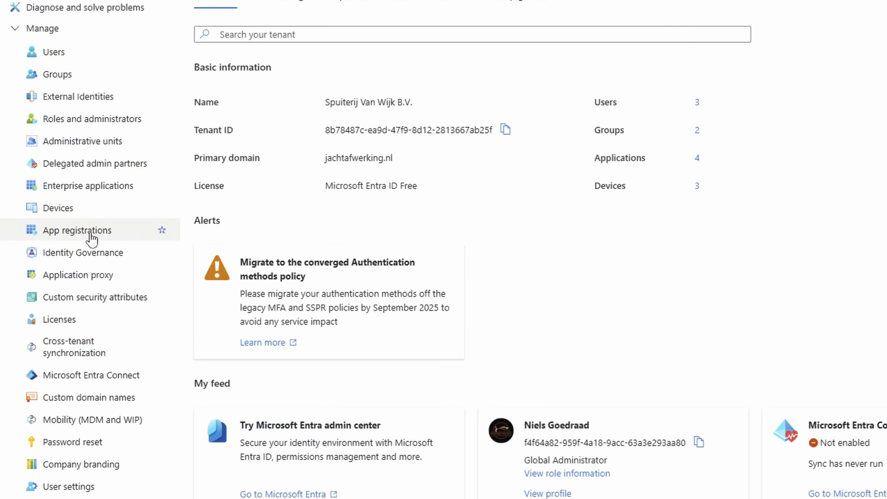
pyautogui.click(91, 233)
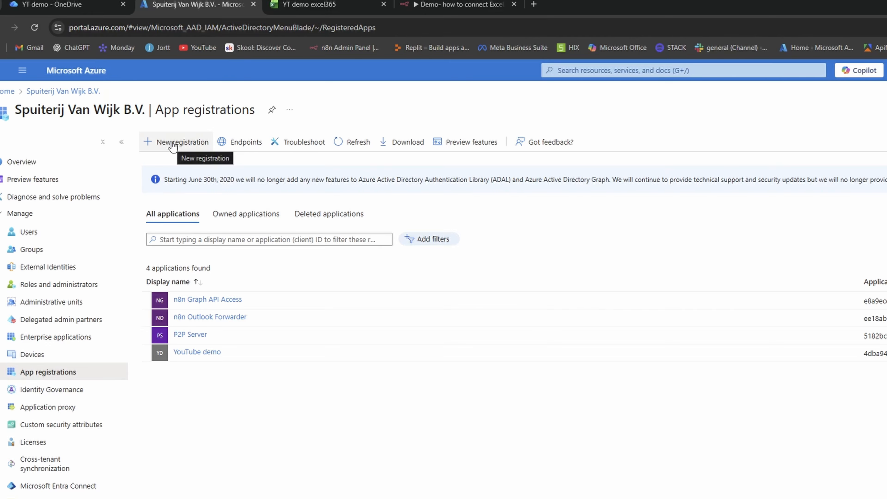
pyautogui.click(175, 142)
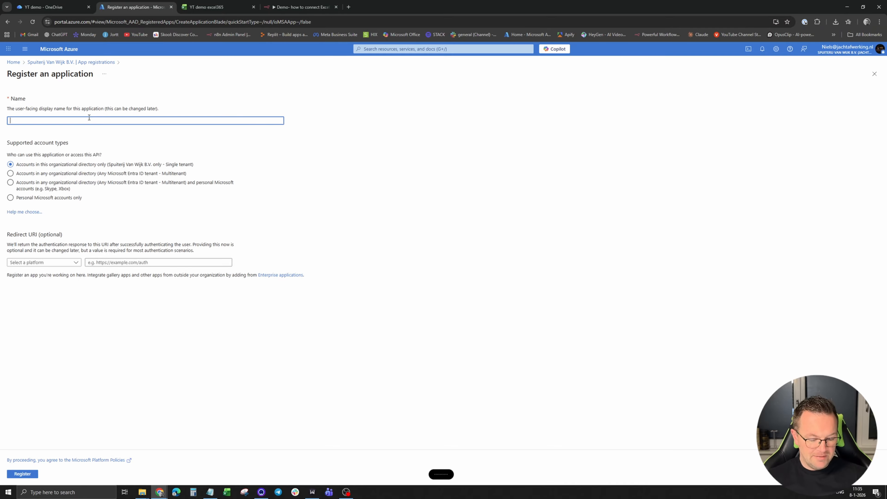
pyautogui.write('n8n')
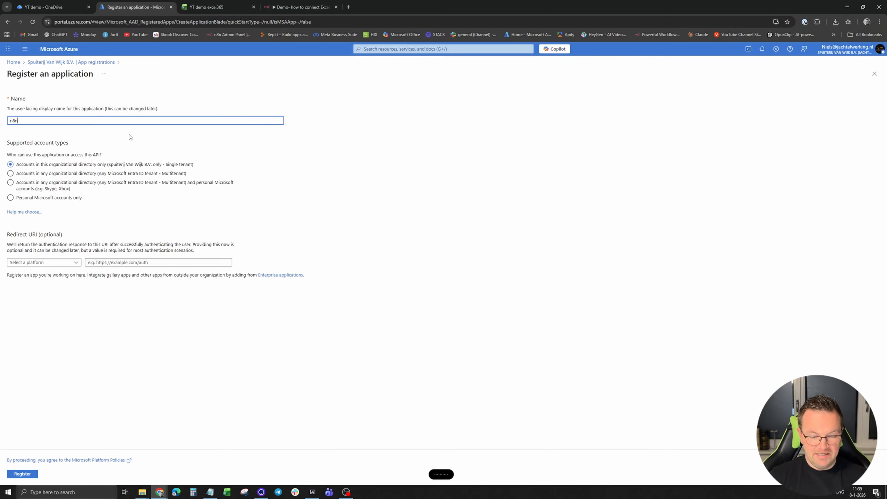
pyautogui.write(' excel demo')
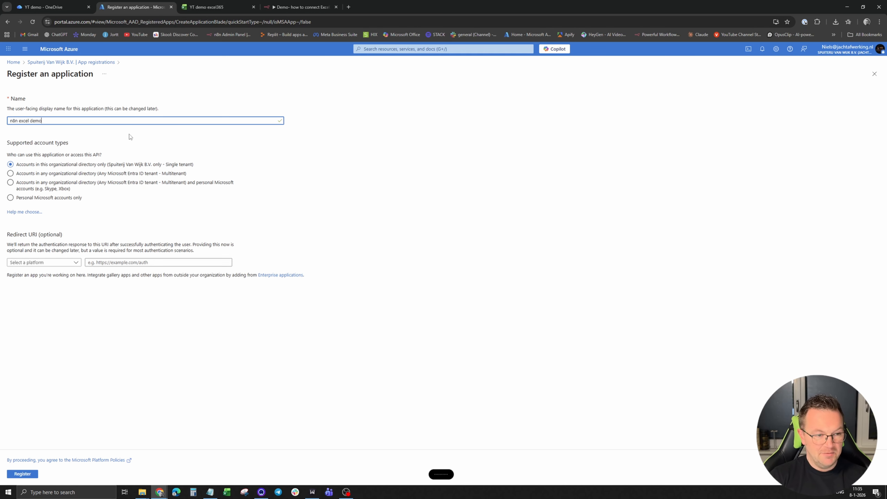
pyautogui.click(35, 262)
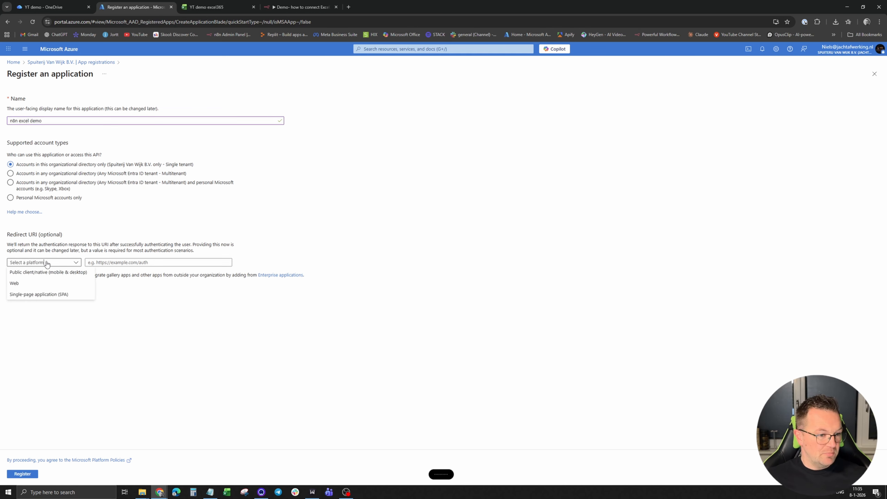
pyautogui.click(16, 283)
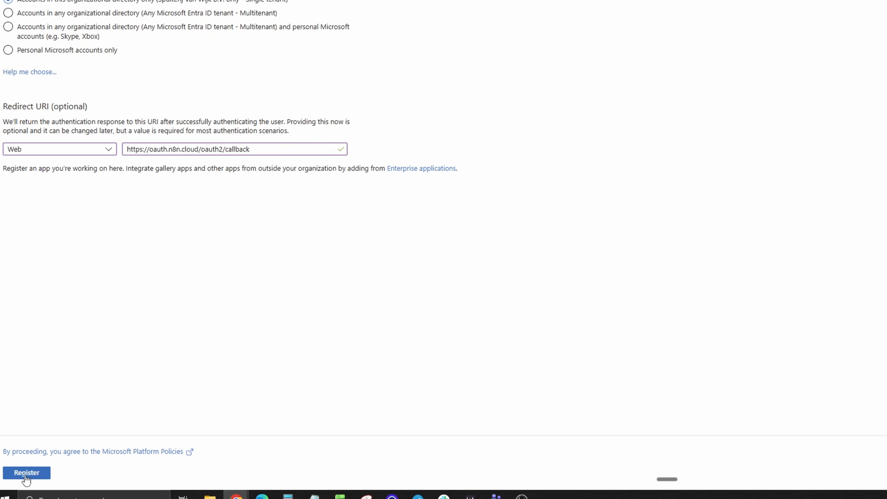
pyautogui.click(27, 474)
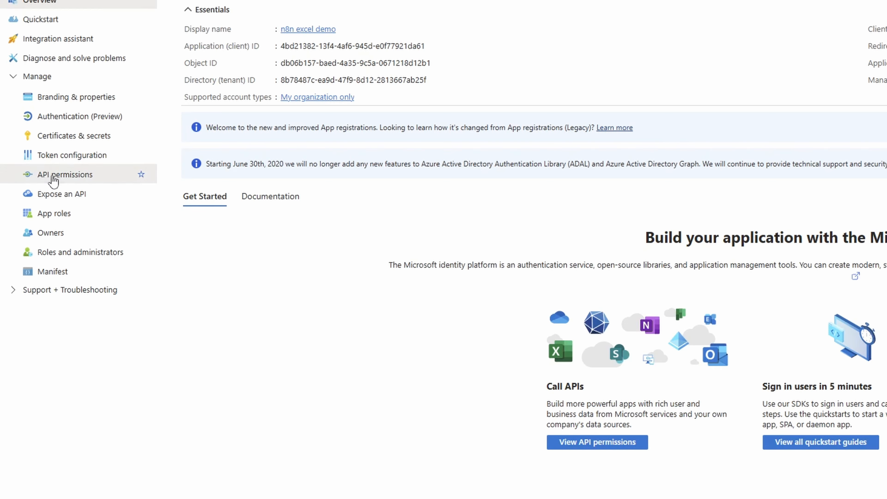
# Start a delegated Microsoft Graph permission request for the app and filter the permissions by "files"
pyautogui.click(53, 177)
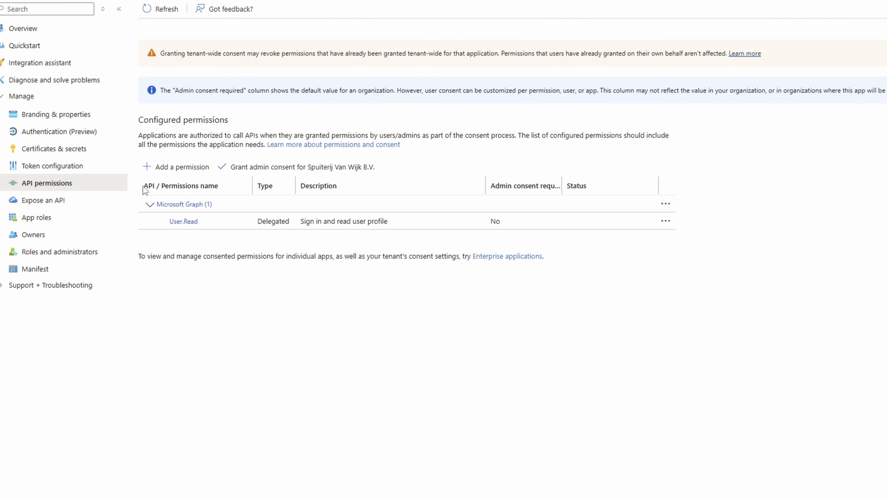
pyautogui.click(180, 169)
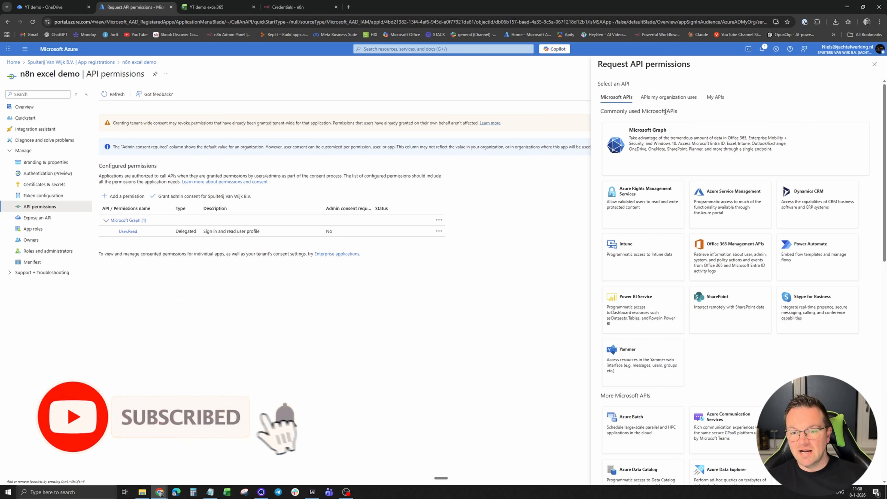
pyautogui.click(670, 142)
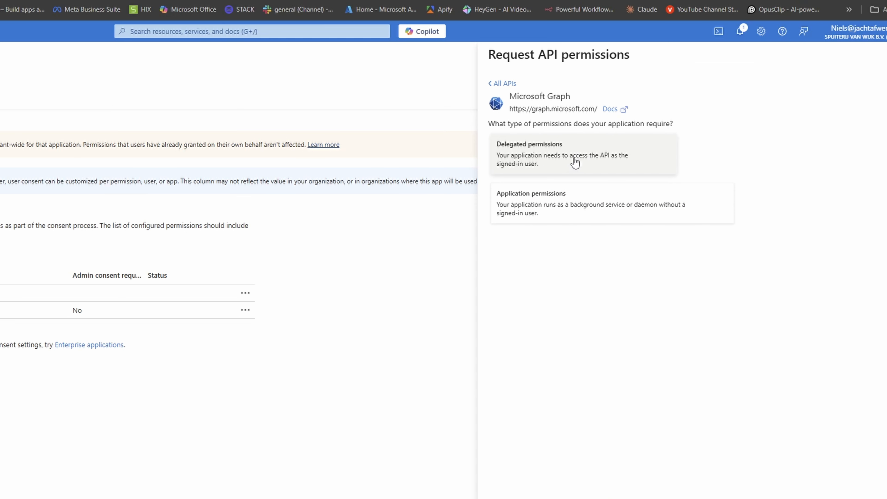
pyautogui.click(574, 163)
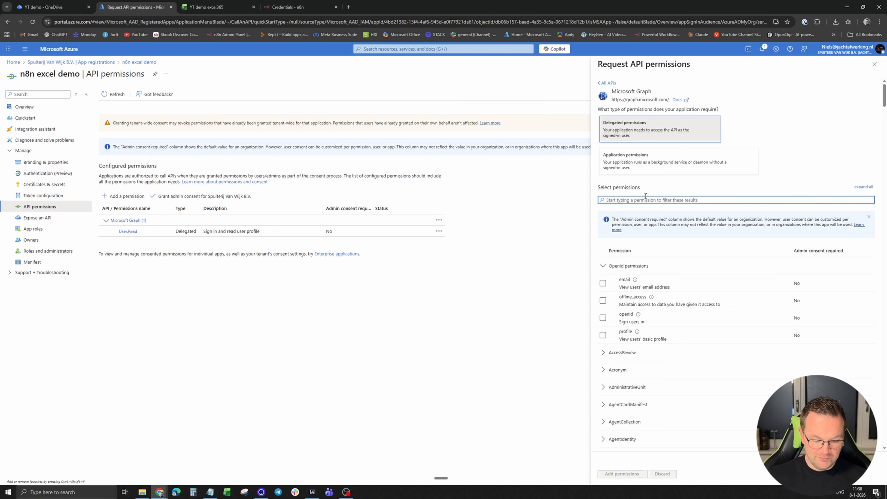
pyautogui.write('f')
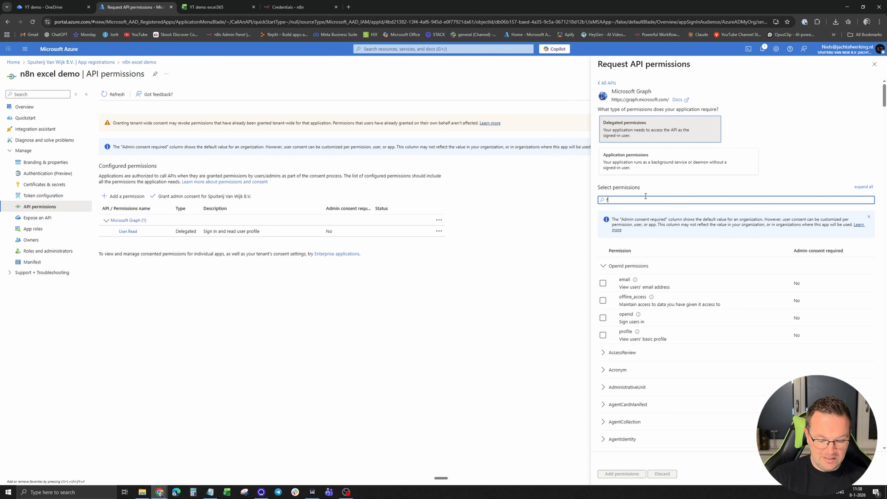
pyautogui.write('iles')
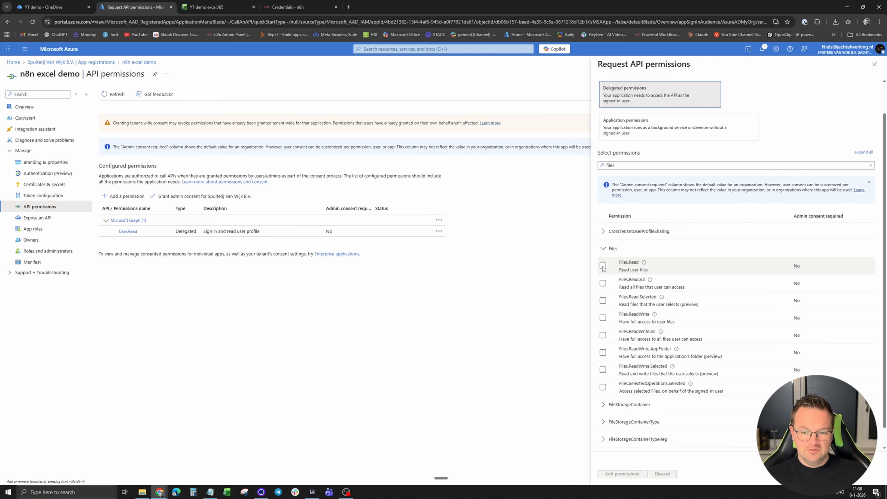
# Select all eight Files permissions, from Files.Read through Files.SelectedOperations.Selected, and add them to the app
pyautogui.click(488, 272)
pyautogui.click(488, 297)
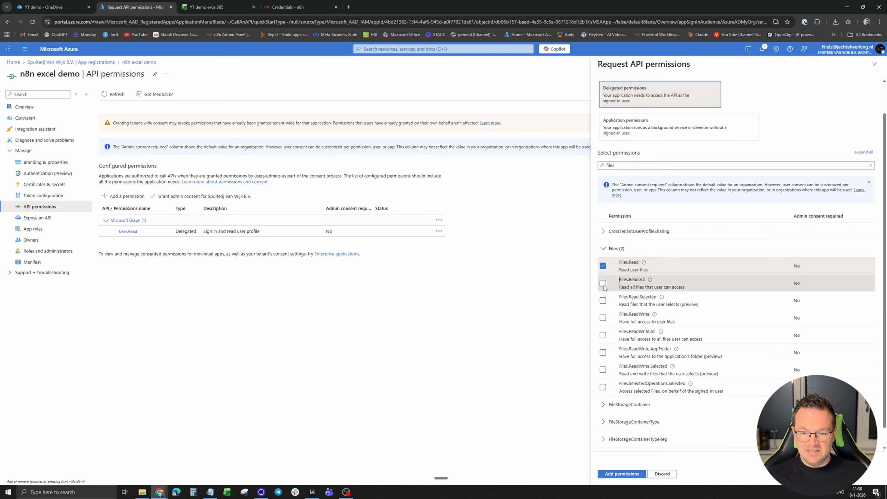
pyautogui.click(603, 318)
pyautogui.click(603, 335)
pyautogui.click(602, 352)
pyautogui.click(602, 369)
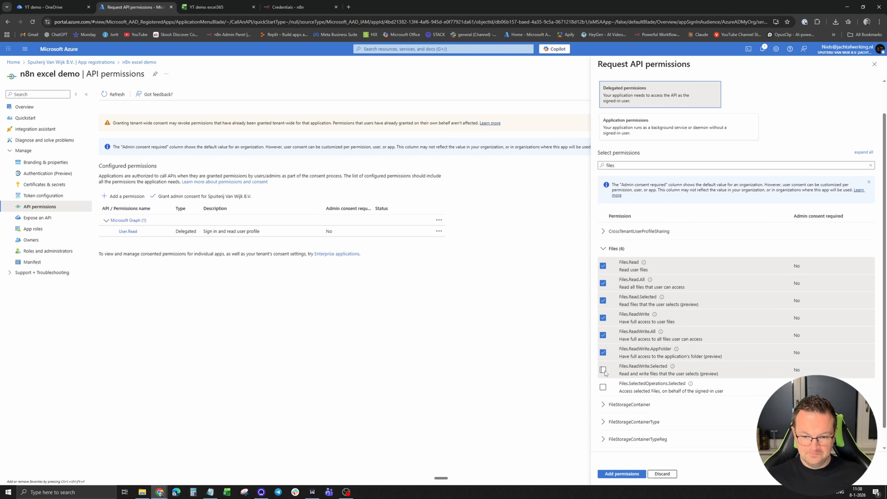
pyautogui.click(603, 387)
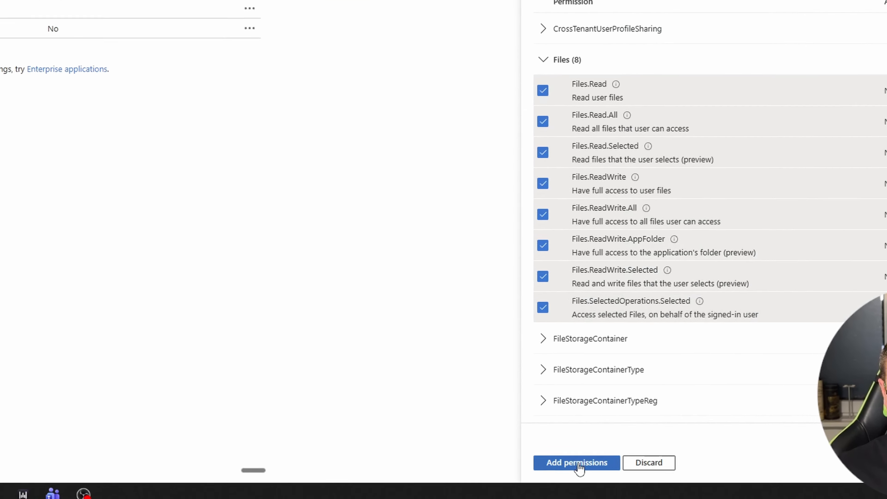
pyautogui.click(622, 474)
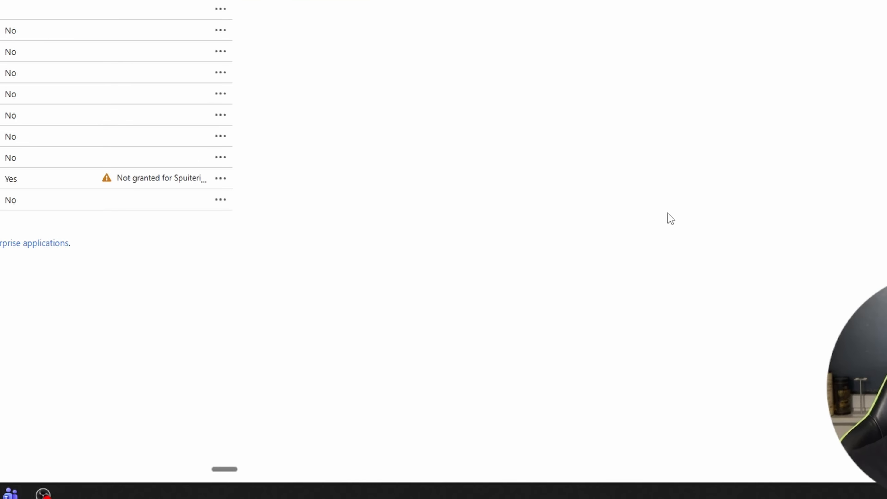
# Add the delegated Microsoft Graph permission Sites.ReadWrite.All and grant admin consent for the organization
pyautogui.click(122, 213)
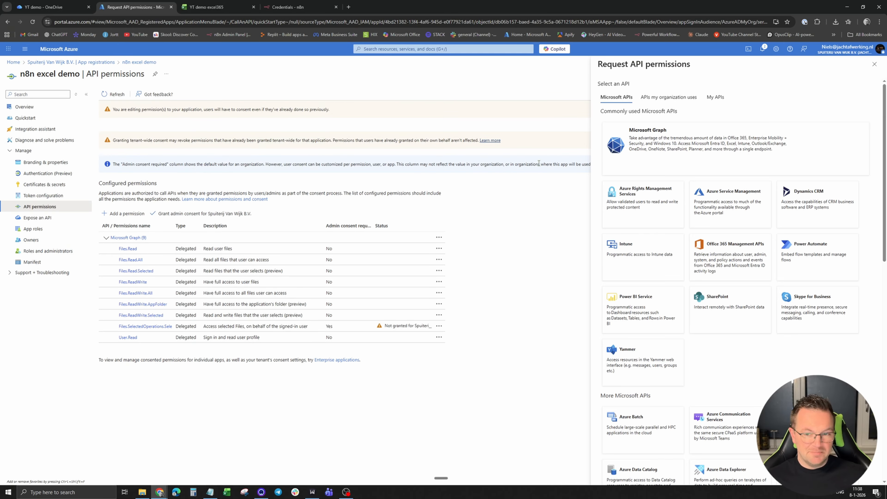
pyautogui.click(673, 142)
pyautogui.click(639, 132)
pyautogui.click(652, 198)
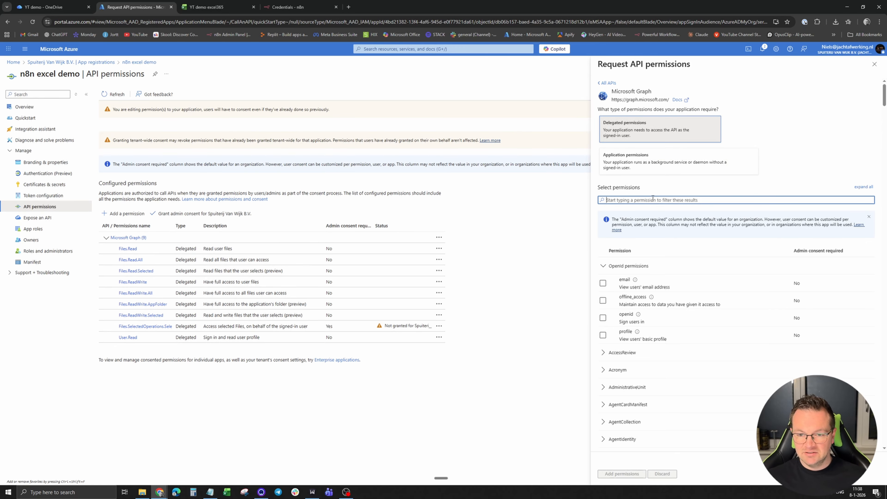
pyautogui.write('s')
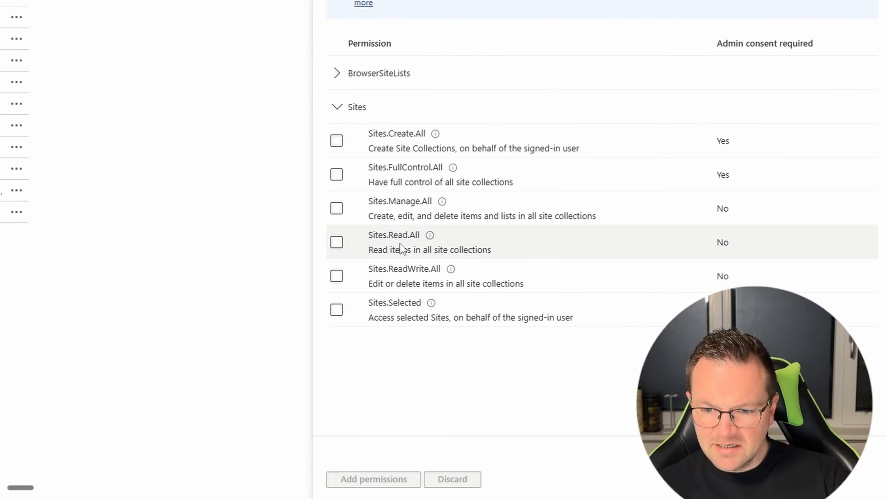
pyautogui.click(268, 251)
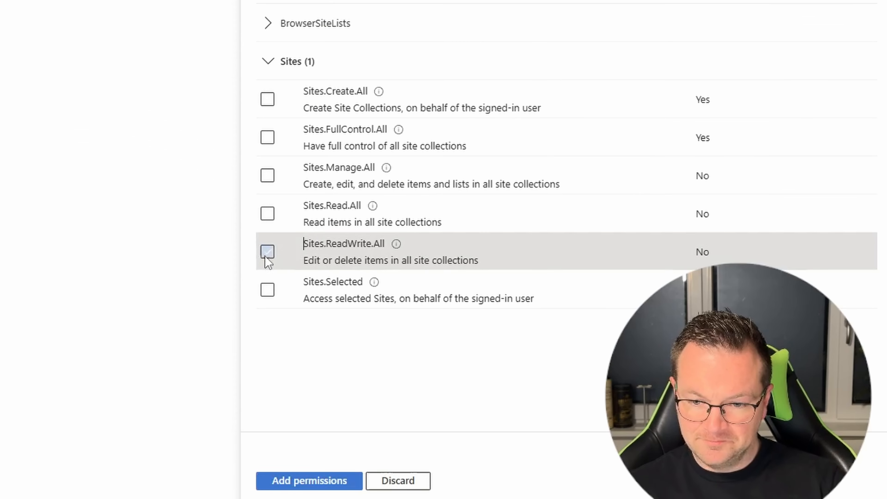
pyautogui.click(318, 478)
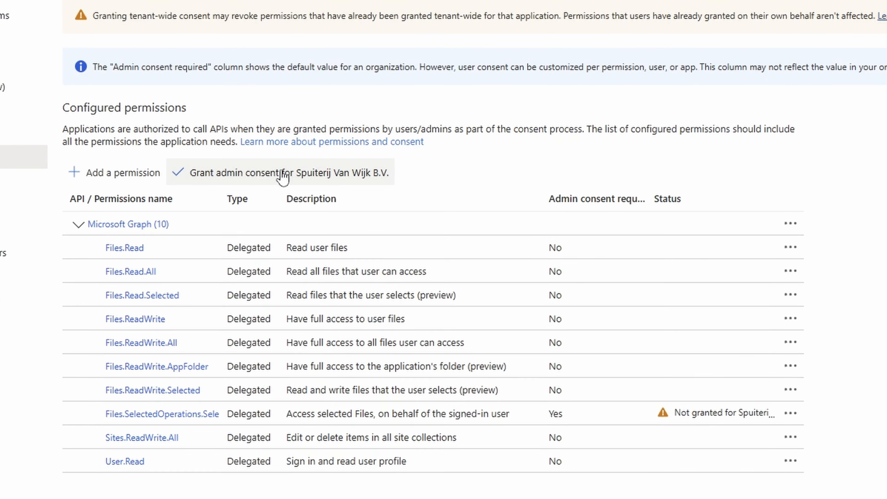
pyautogui.click(246, 177)
pyautogui.click(89, 10)
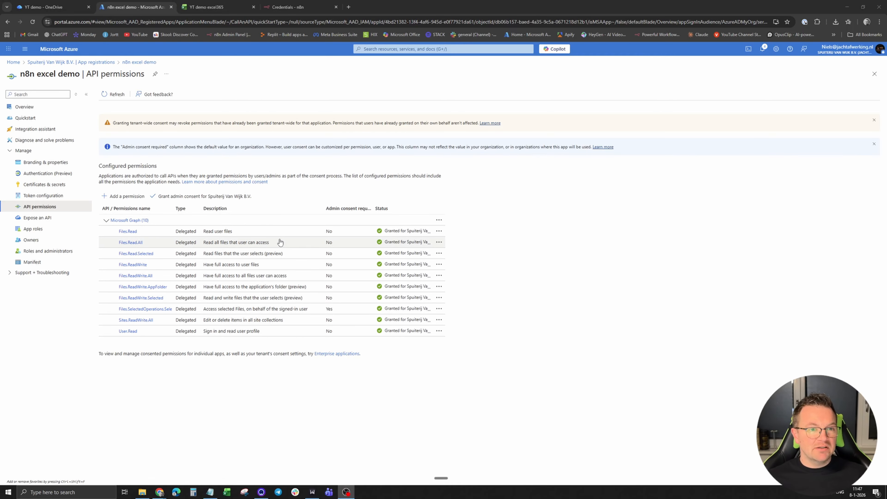
pyautogui.click(289, 7)
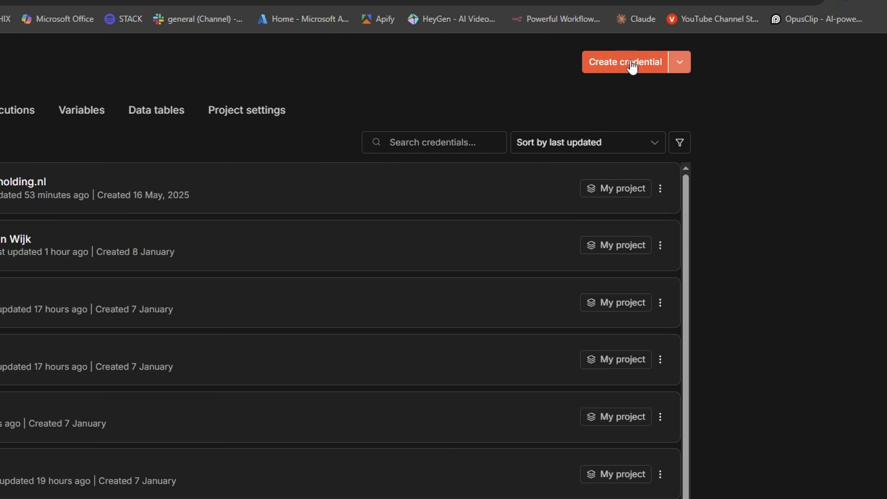
pyautogui.click(625, 62)
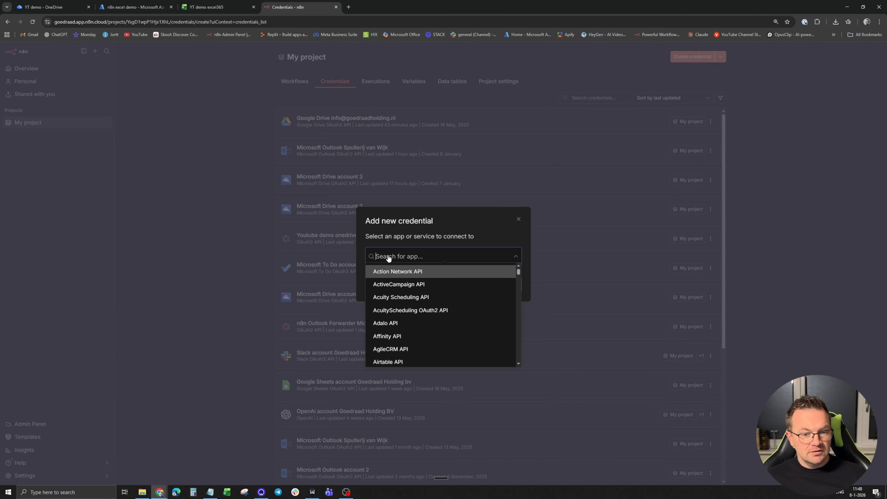
pyautogui.write('oa')
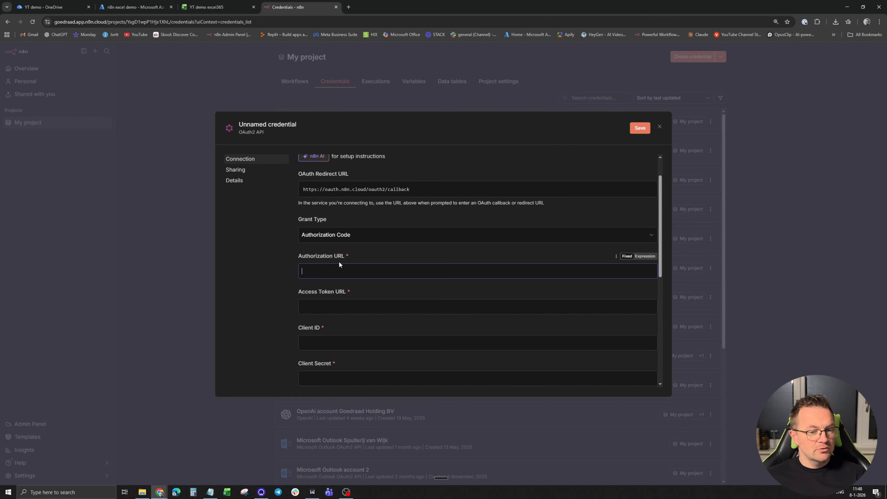
pyautogui.write('https://login.microsoftonline.com/<TENANT-ID>/oauth2/v2.0/authorize')
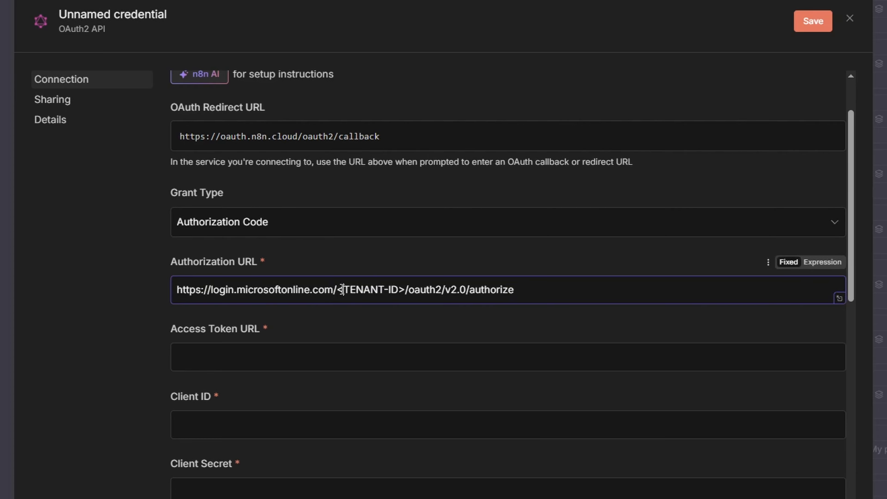
# Replace the <TENANT-ID> placeholder in the authorization URL with the directory (tenant) ID copied from the Azure app's overview
pyautogui.moveTo(342, 289); pyautogui.dragTo(409, 293)
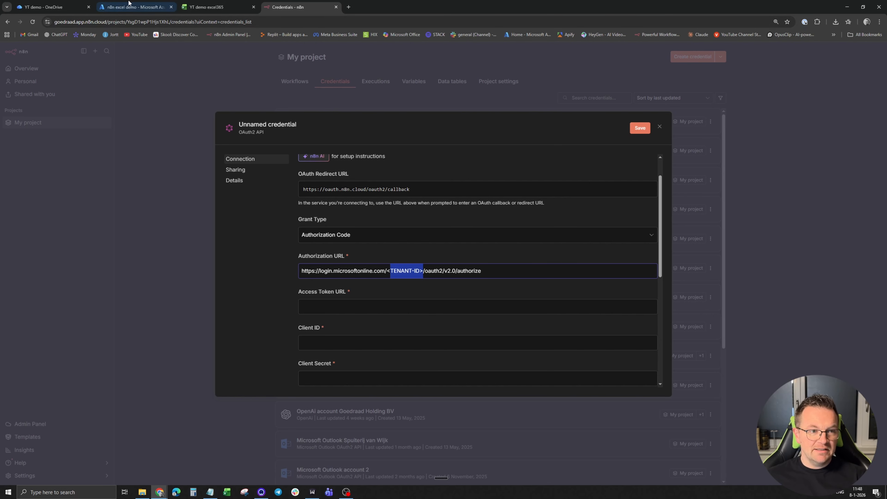
pyautogui.click(132, 7)
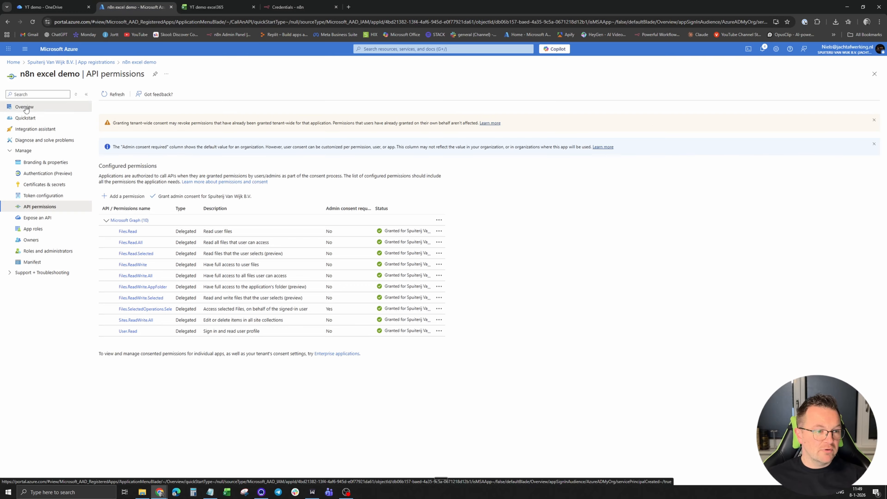
pyautogui.click(25, 108)
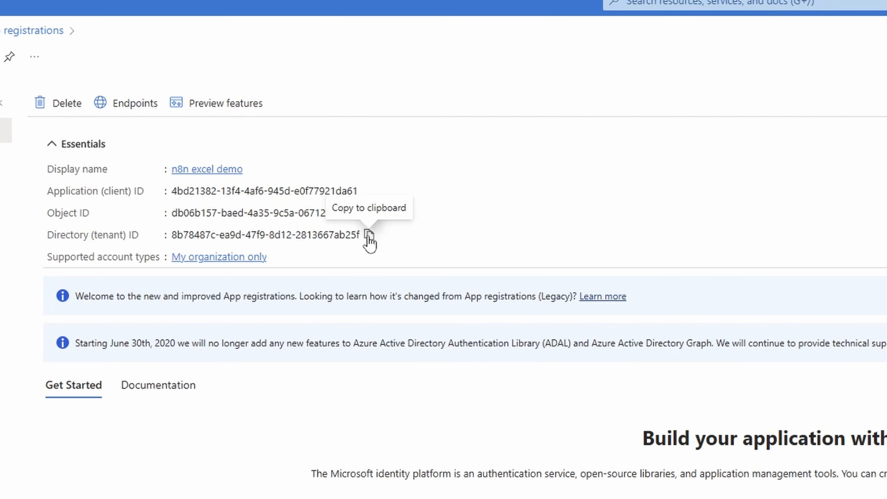
pyautogui.click(369, 235)
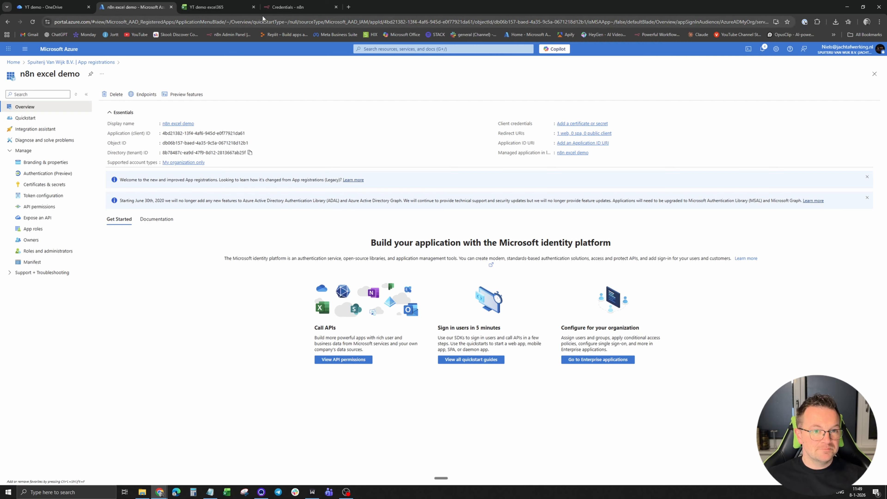
pyautogui.click(290, 7)
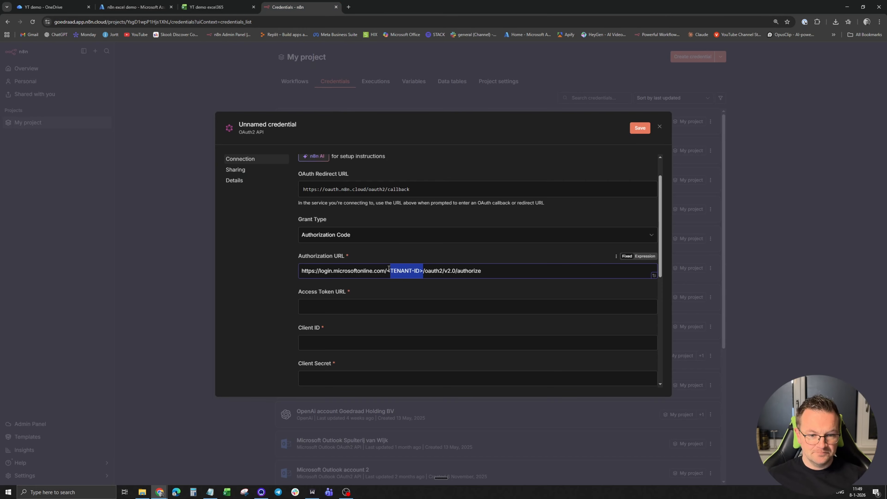
pyautogui.moveTo(387, 270); pyautogui.dragTo(422, 269)
pyautogui.hotkey('ctrl', 'v')
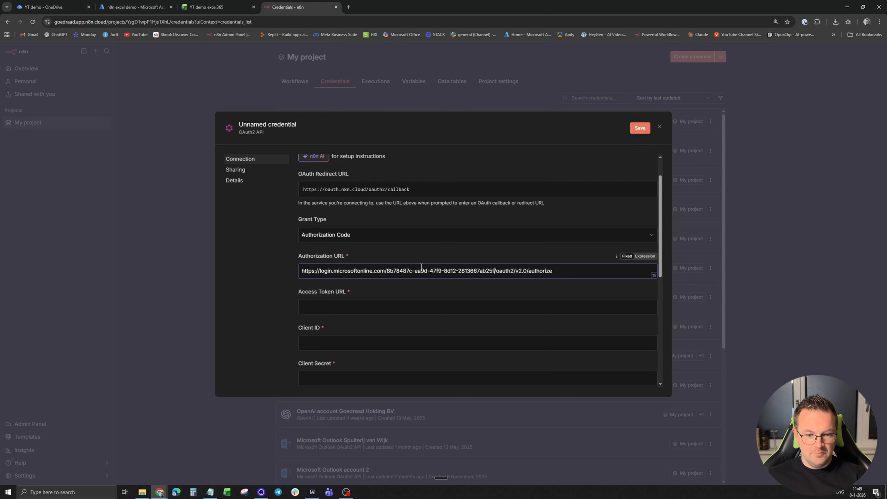
pyautogui.click(328, 309)
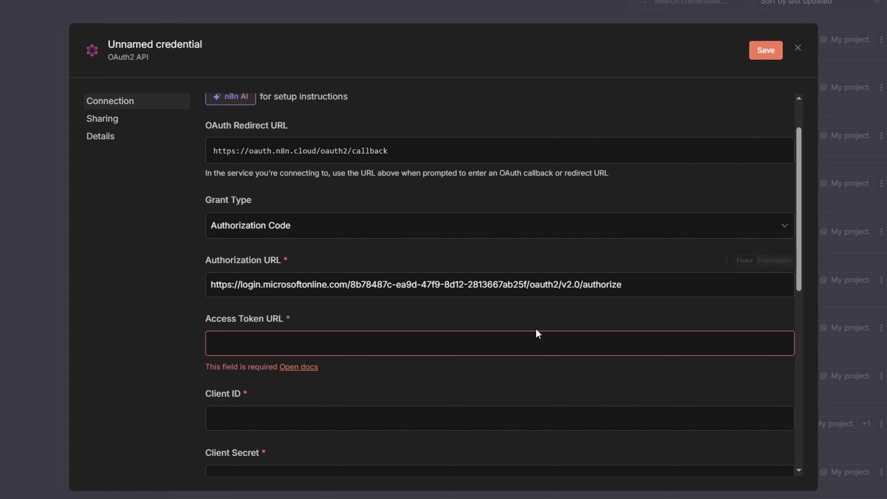
pyautogui.hotkey('ctrl', 'v')
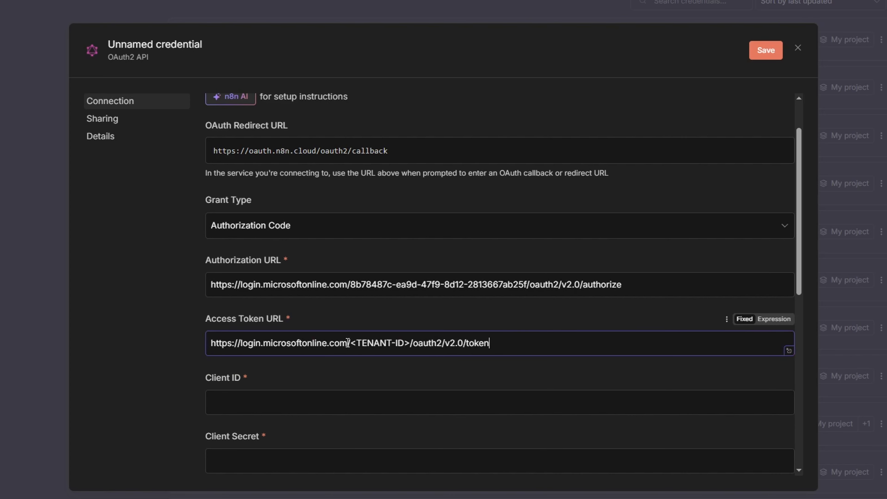
pyautogui.moveTo(350, 284); pyautogui.dragTo(524, 283)
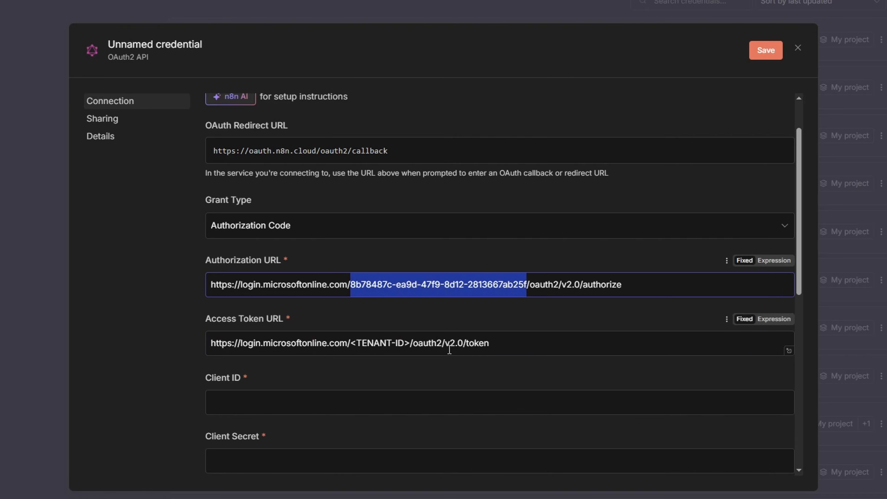
pyautogui.click(366, 343)
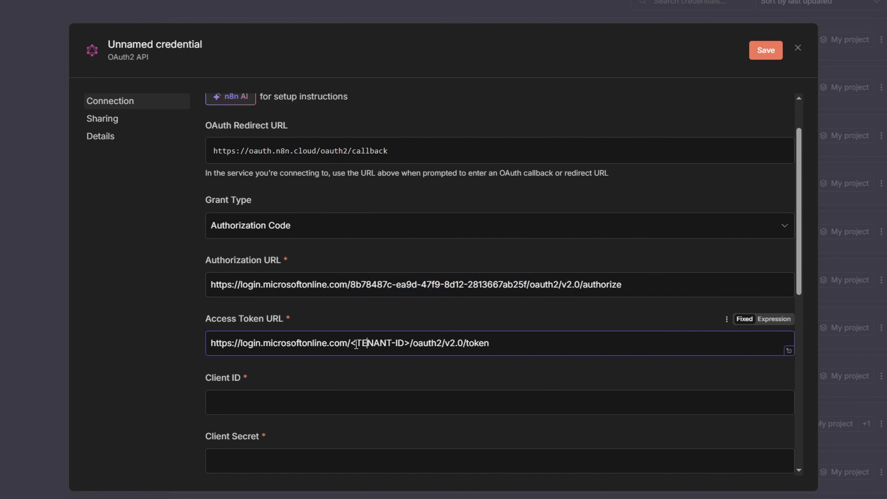
pyautogui.moveTo(353, 344); pyautogui.dragTo(411, 343)
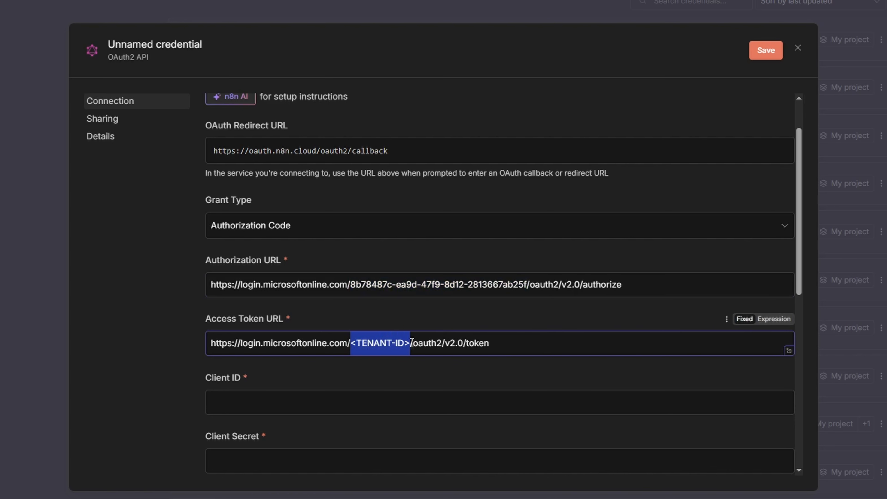
pyautogui.hotkey('ctrl', 'v')
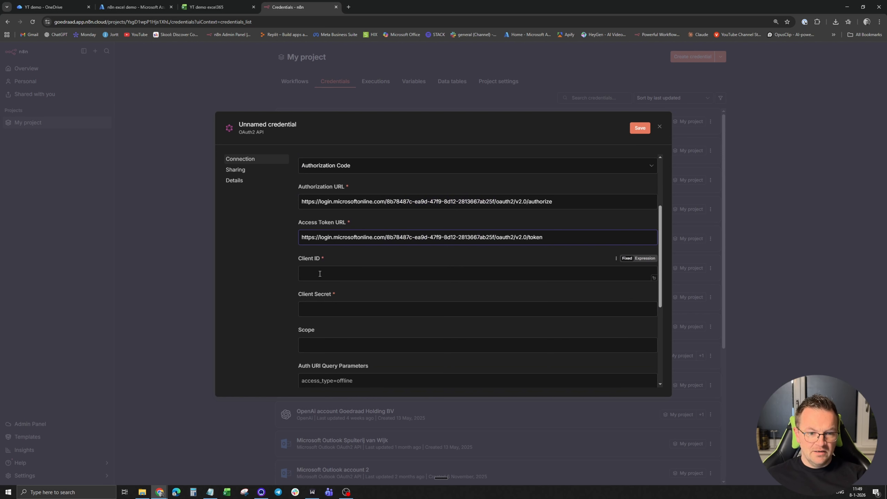
# Copy the application (client) ID from the Azure app's overview and enter it as the n8n credential's Client ID
pyautogui.click(319, 273)
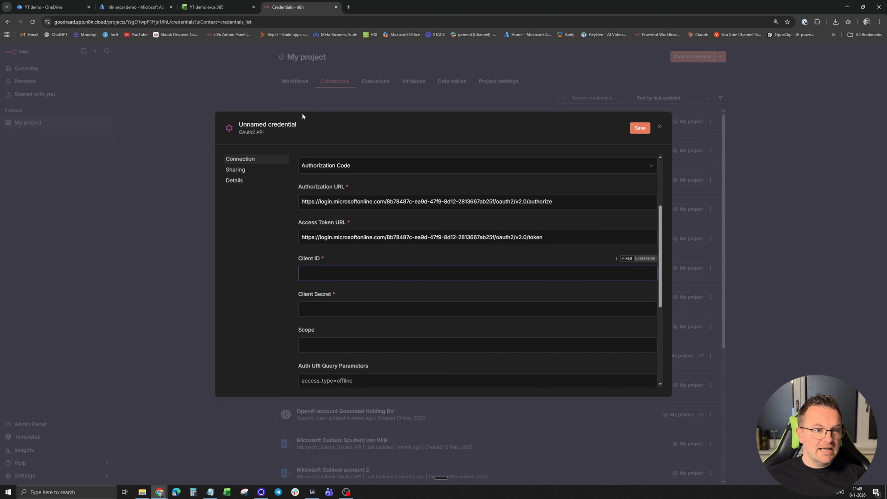
pyautogui.click(129, 3)
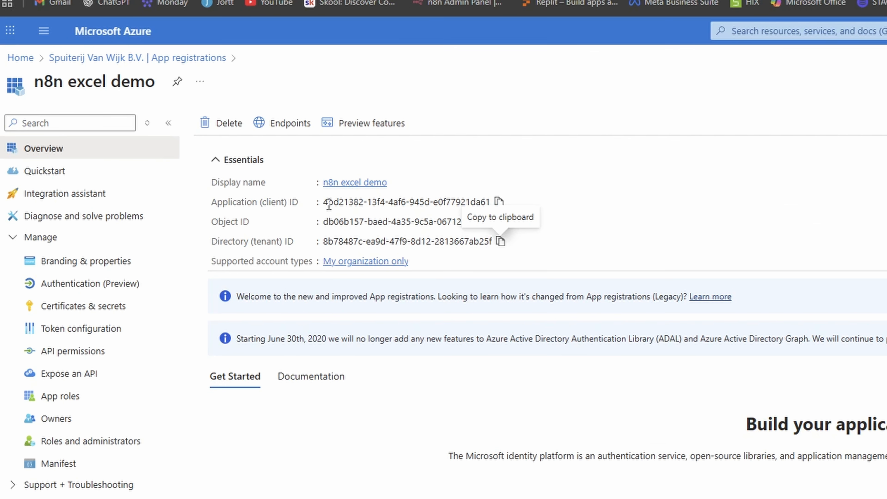
pyautogui.click(498, 201)
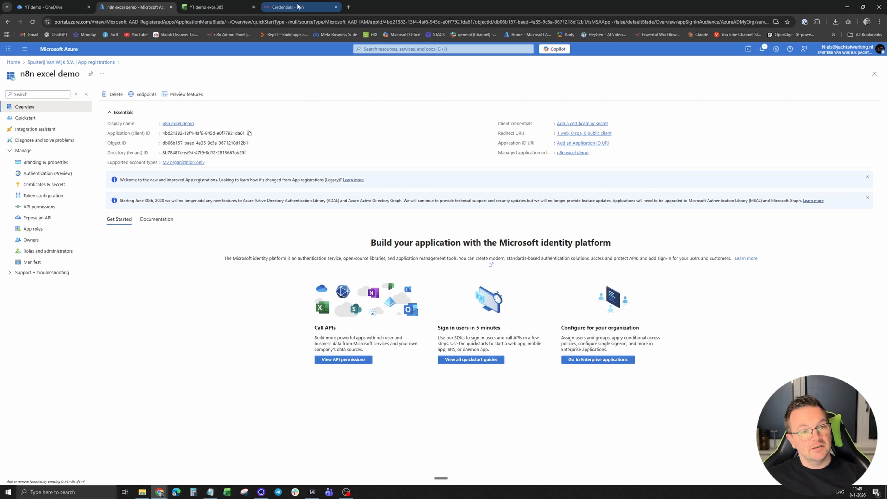
pyautogui.click(298, 6)
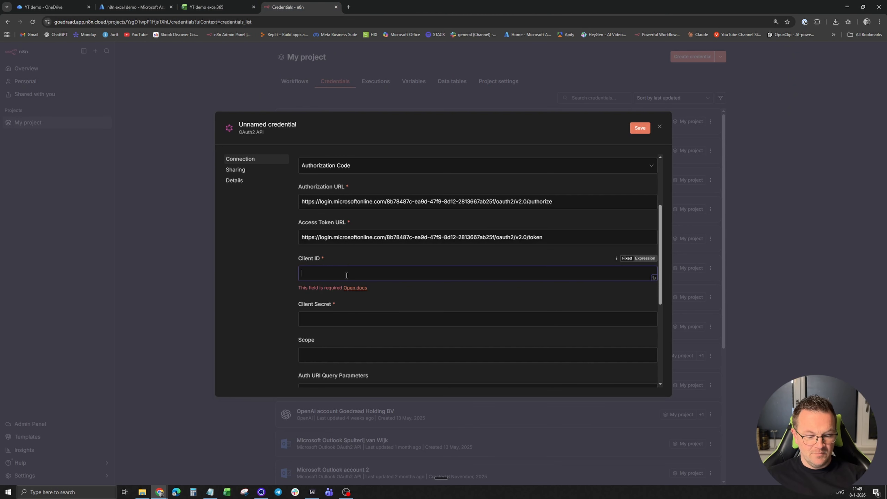
pyautogui.hotkey('ctrl', 'v')
# Switch to the Azure app and add a client secret described as YouTube Excel demo with the recommended 180-day expiry
pyautogui.click(339, 307)
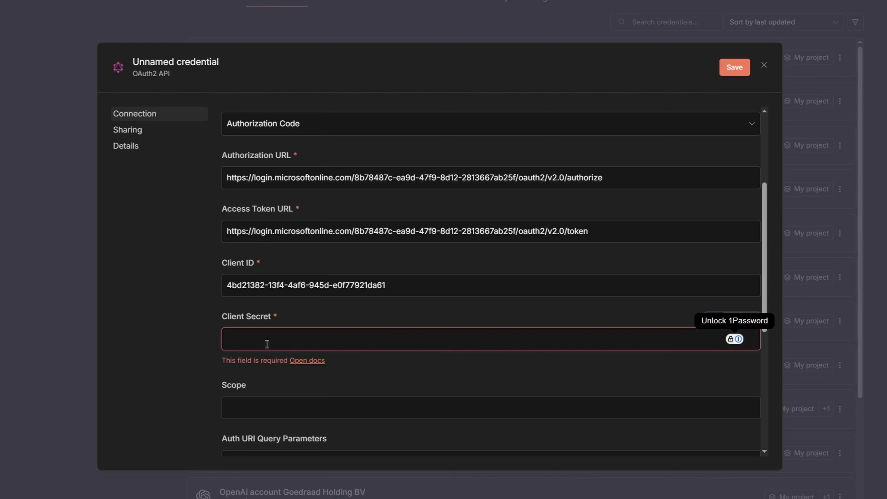
pyautogui.click(142, 4)
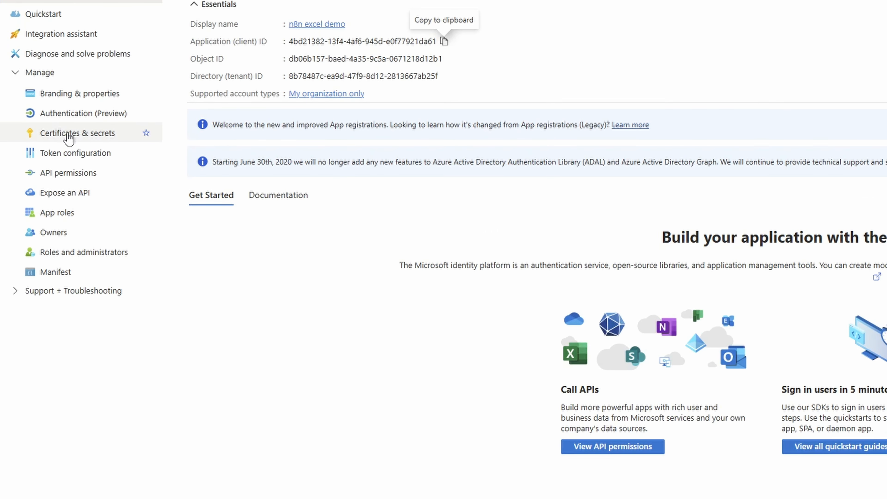
pyautogui.click(74, 136)
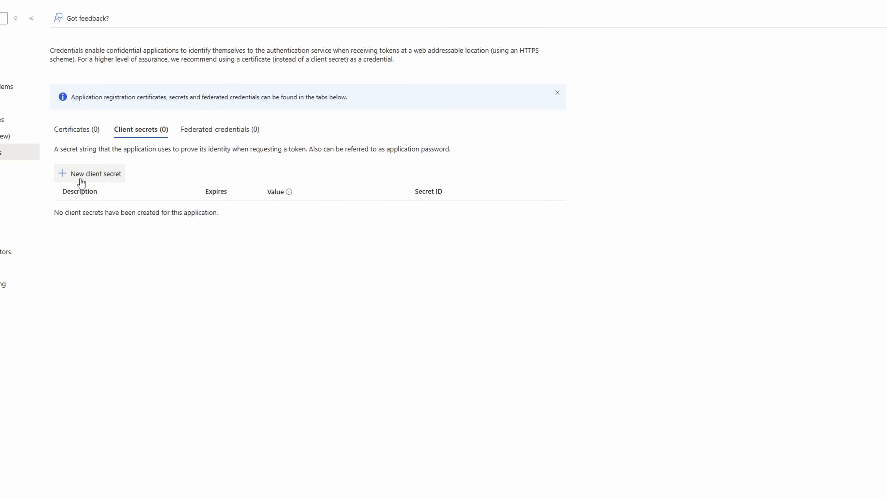
pyautogui.click(98, 179)
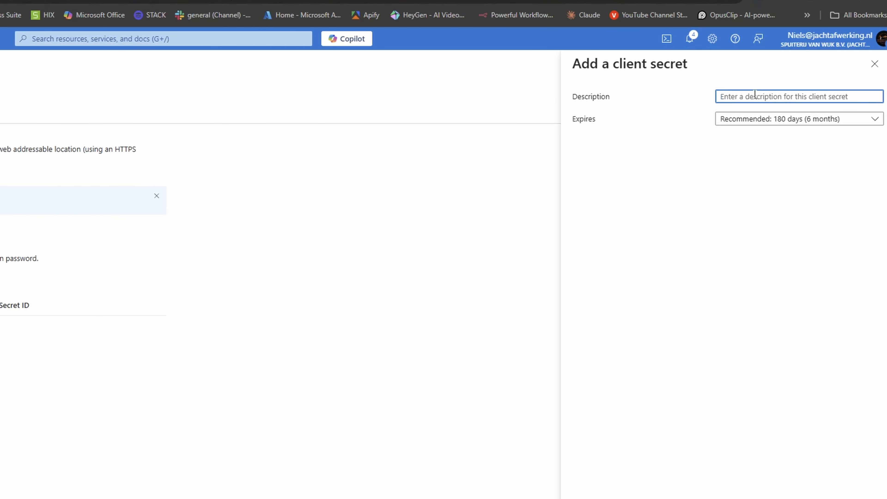
pyautogui.write('YouTube Excel demo')
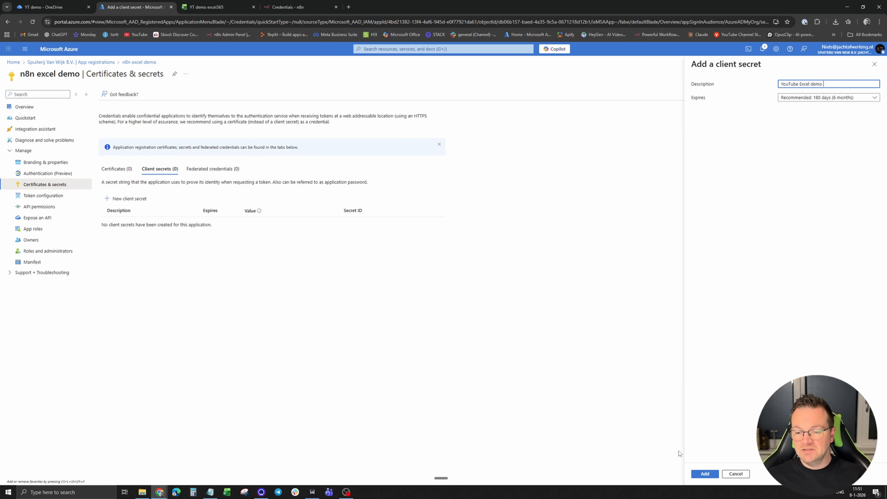
pyautogui.click(704, 474)
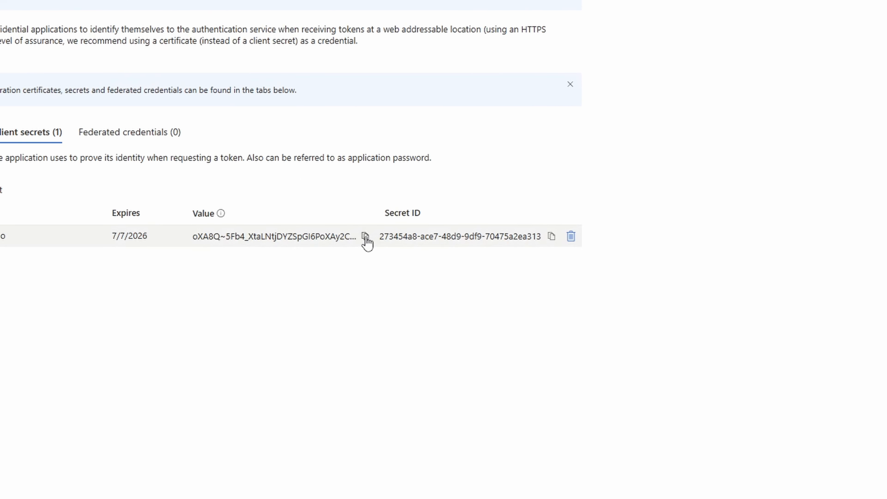
# Copy the new secret's value into the n8n credential's Client Secret field and set the scope to Files.readwrite.all sites.readwrite.all
pyautogui.click(365, 237)
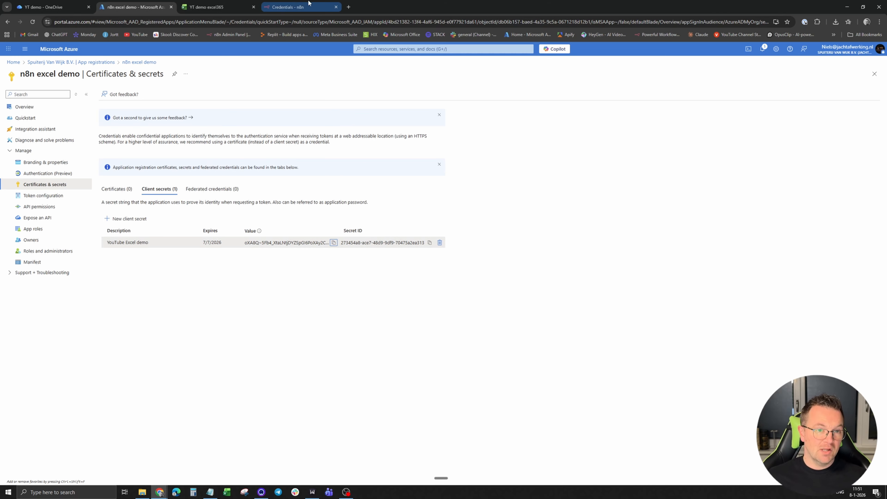
pyautogui.click(309, 4)
pyautogui.click(453, 309)
pyautogui.hotkey('ctrl', 'v')
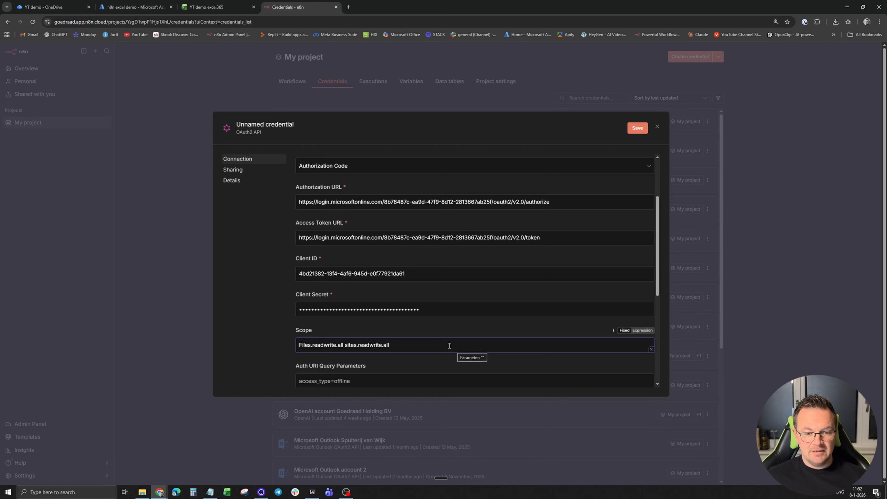
# Connect the OAuth2 credential to the organization's Microsoft account and close the sign-in window
pyautogui.scroll(-4, 379, 302)
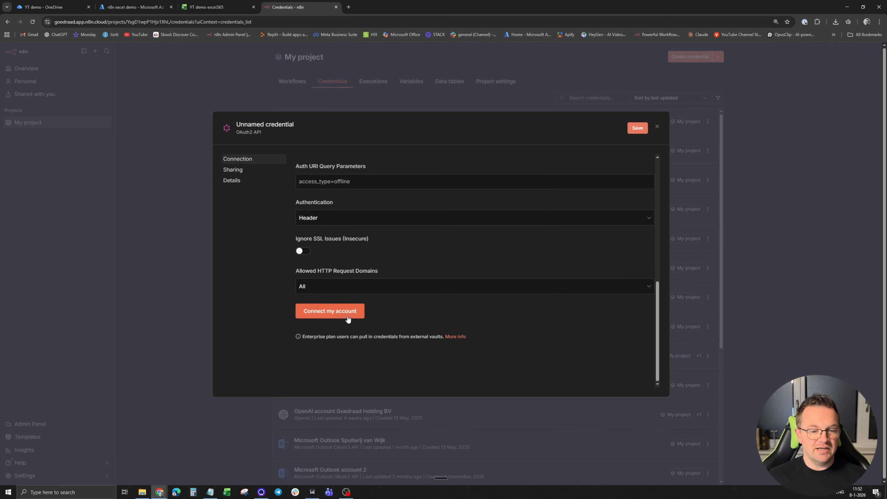
pyautogui.click(328, 311)
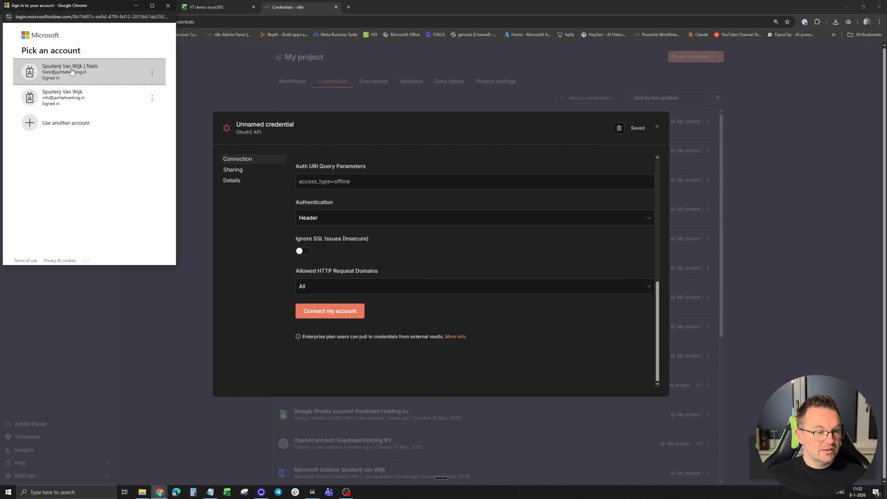
pyautogui.click(71, 70)
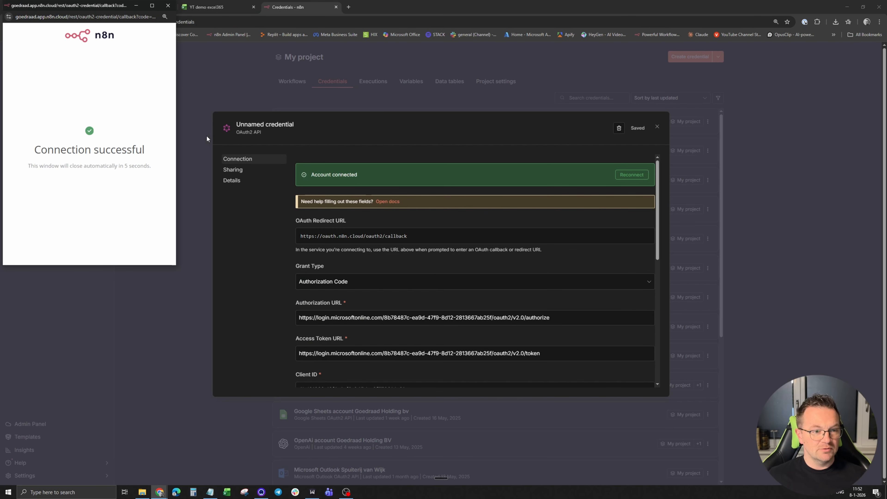
pyautogui.click(168, 6)
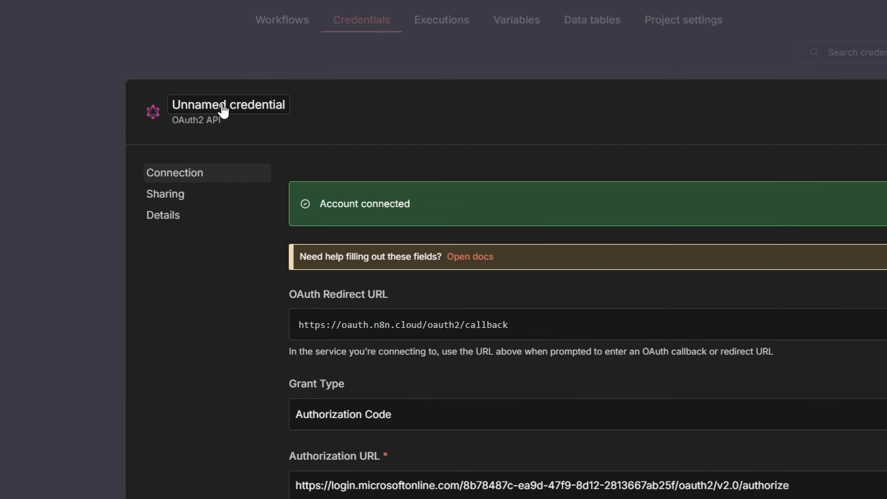
# Rename the connected OAuth2 credential as YouTube Excel demo and close it
pyautogui.click(224, 109)
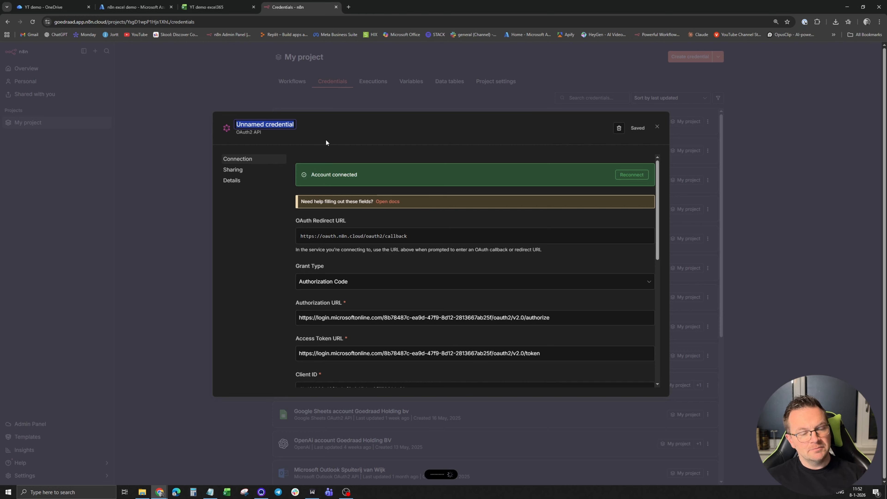
pyautogui.hotkey('ctrl', 'v')
pyautogui.click(656, 127)
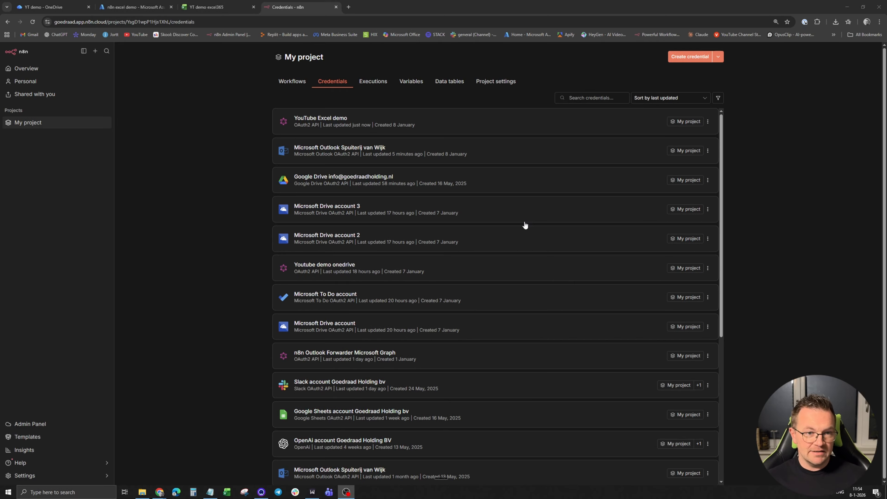
# Create a new workflow in the project and name it YouTube Excel demo
pyautogui.click(292, 83)
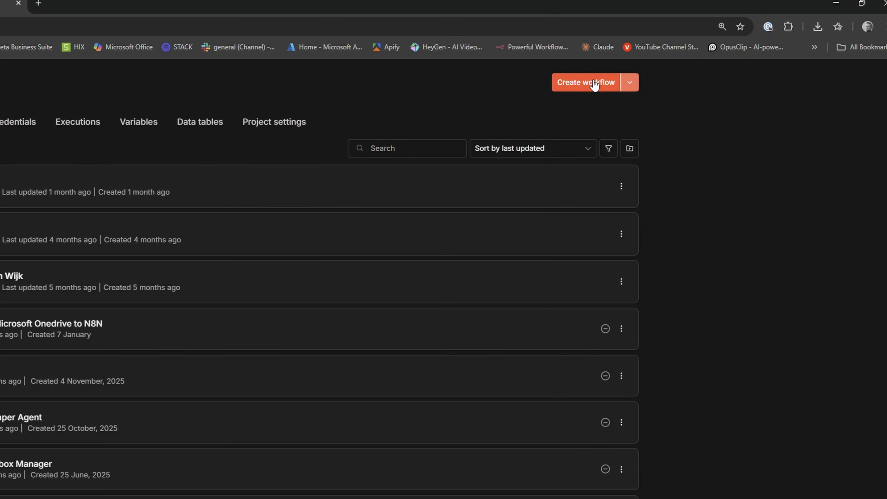
pyautogui.click(594, 83)
pyautogui.click(186, 54)
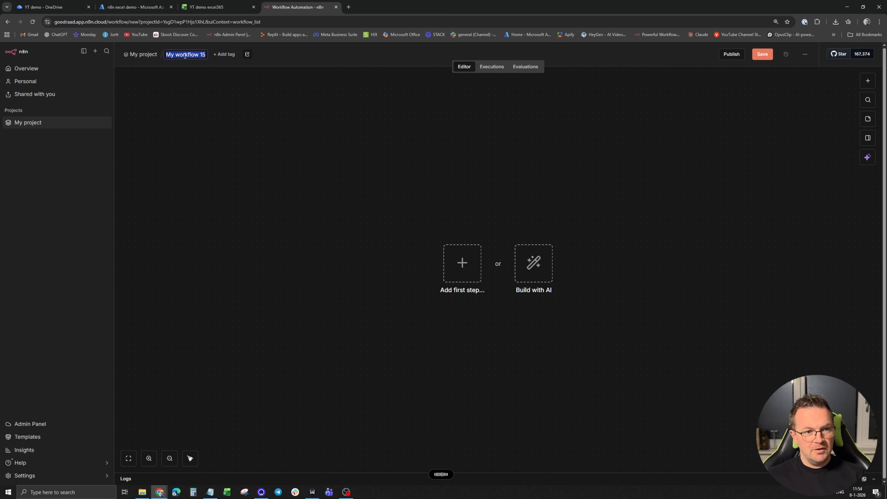
pyautogui.write('YouTube Excel demo')
pyautogui.press('Return')
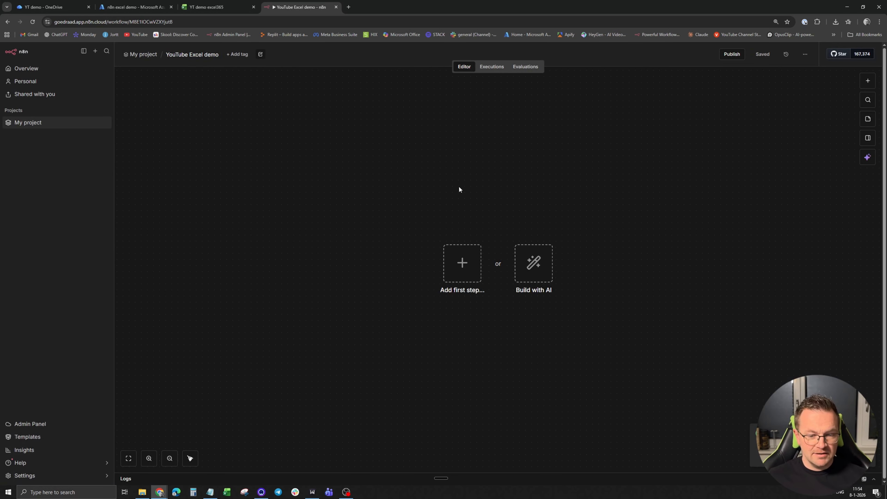
# Add a manual trigger to the workflow and connect a Microsoft Excel 365 node that gets rows from a sheet
pyautogui.click(463, 266)
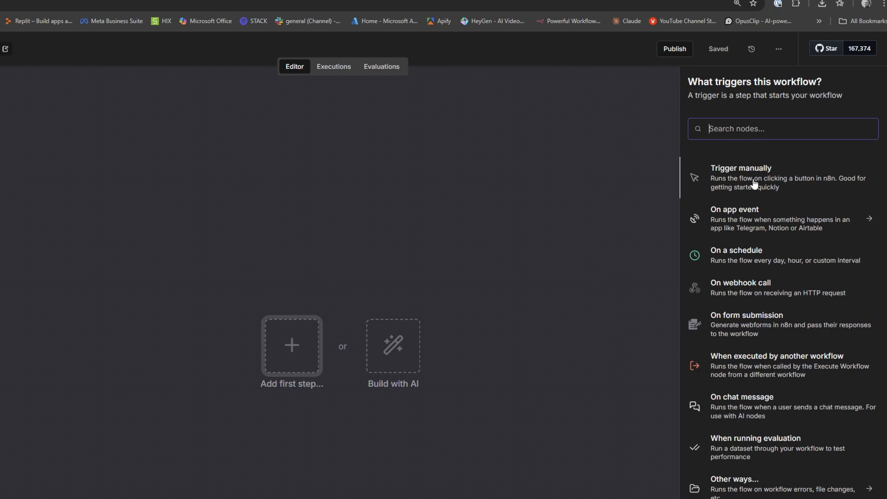
pyautogui.click(754, 183)
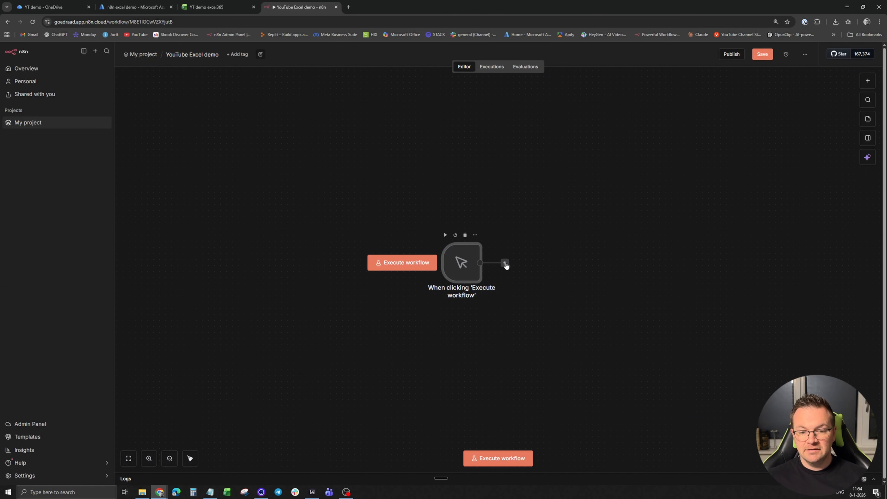
pyautogui.click(505, 263)
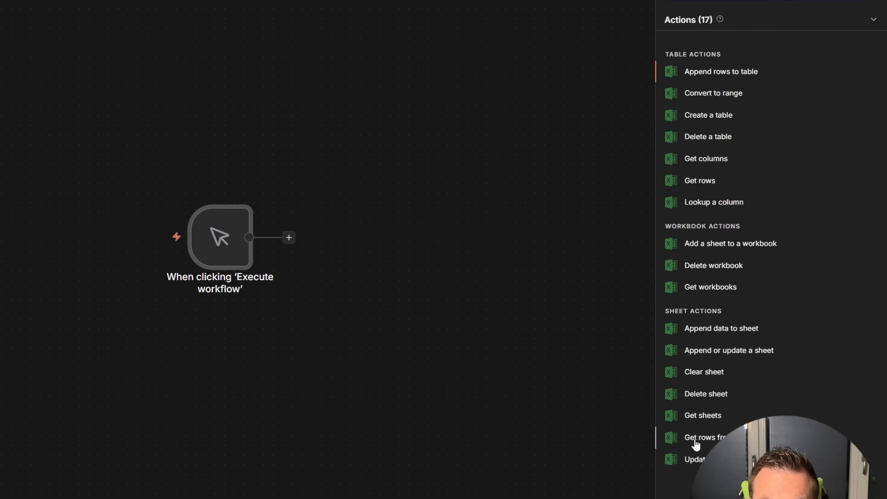
pyautogui.click(695, 441)
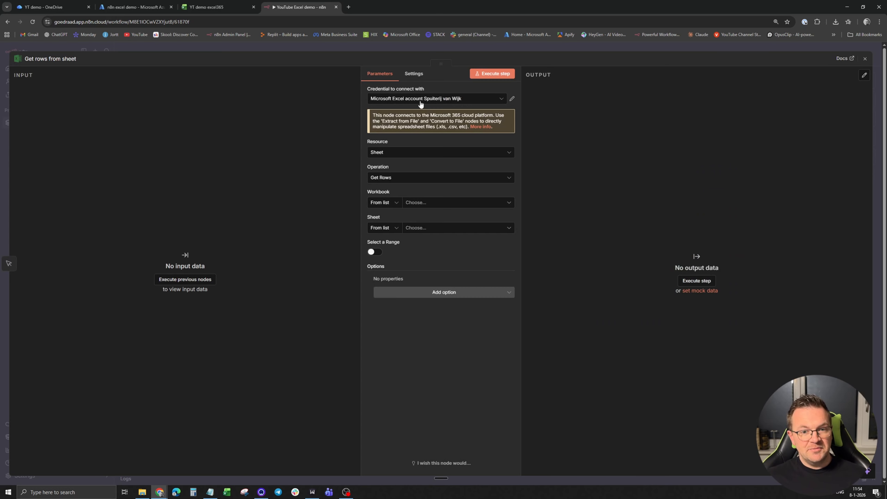
# Create a Microsoft Excel OAuth2 credential for the node, name it YouTube Excel demo, and connect it to the organization's Microsoft account
pyautogui.click(419, 102)
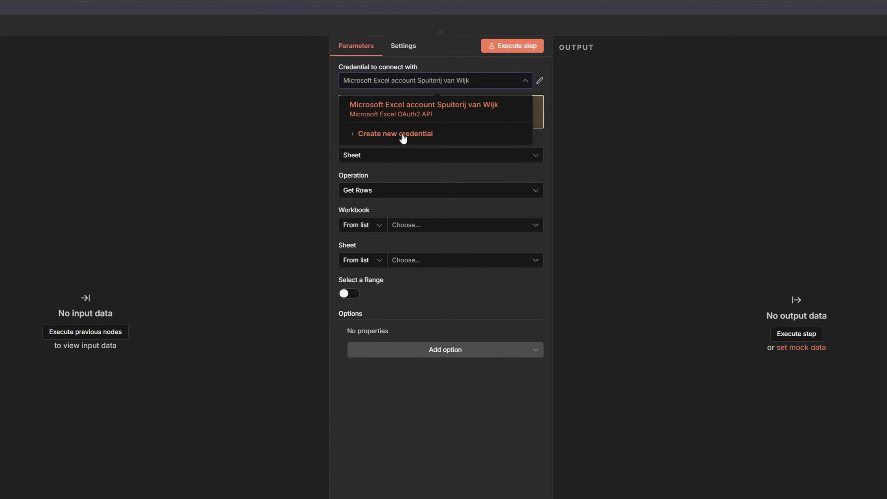
pyautogui.click(390, 135)
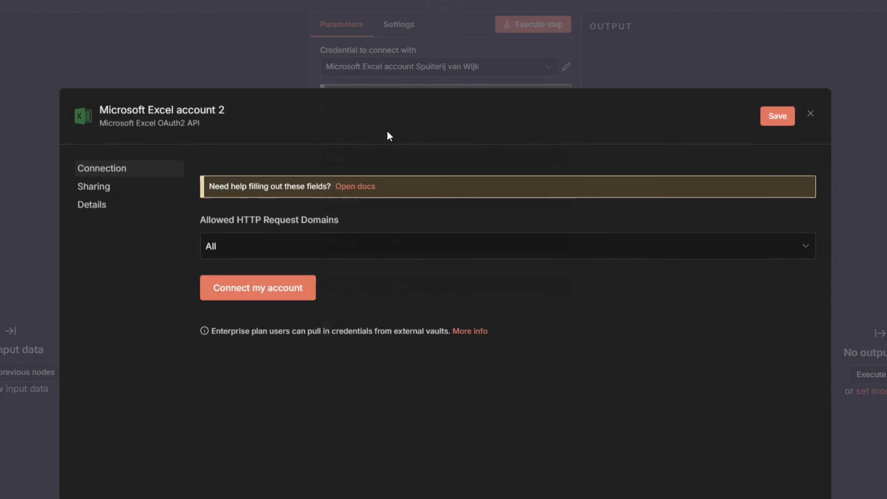
pyautogui.click(142, 109)
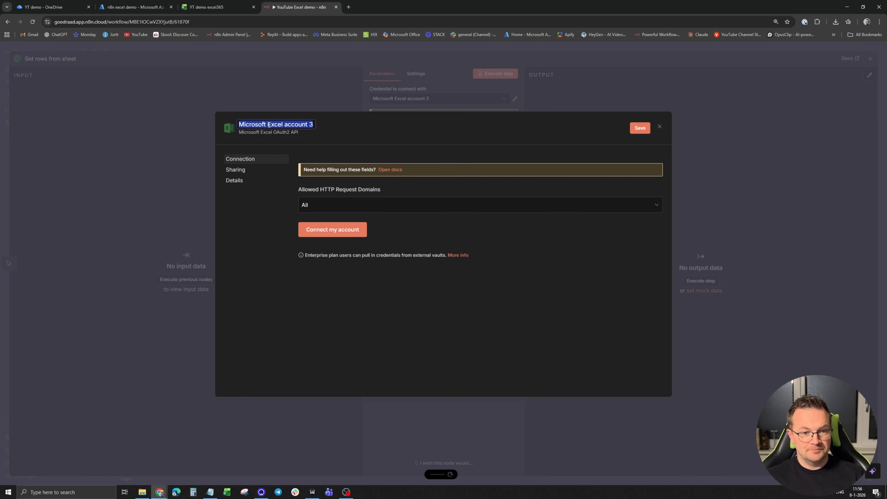
pyautogui.hotkey('ctrl', 'v')
pyautogui.click(331, 229)
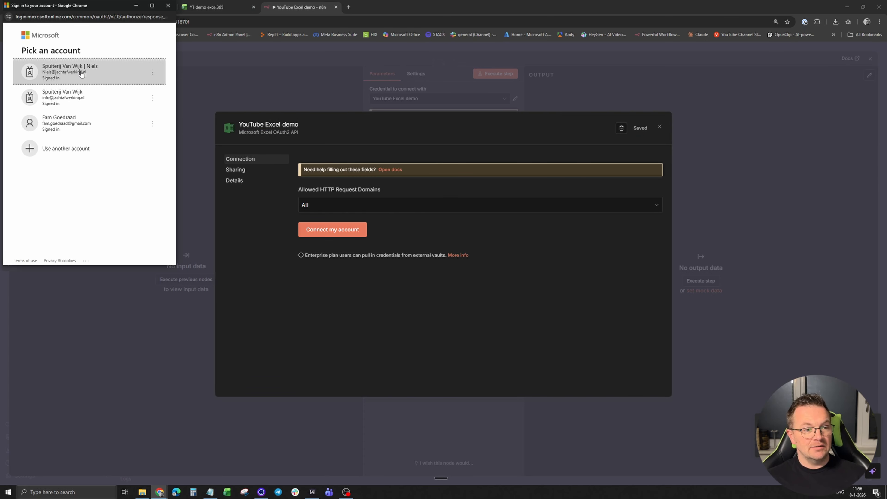
pyautogui.click(81, 73)
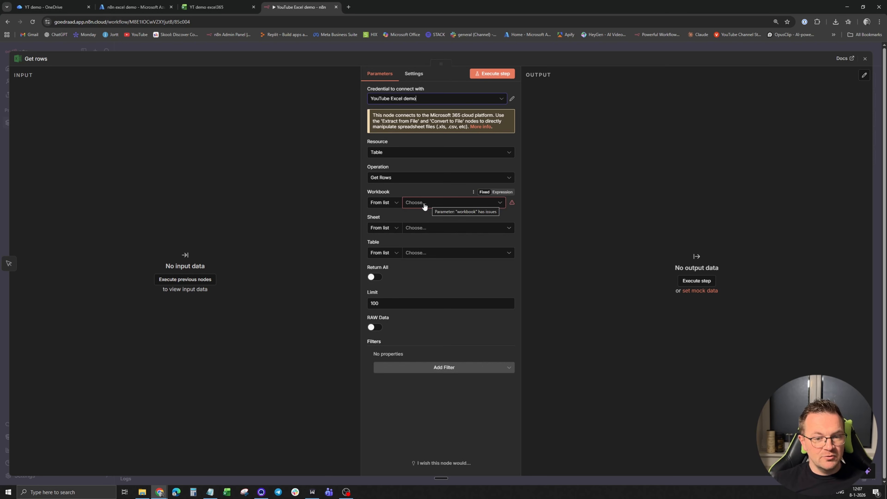
# Set the Get rows node to read Table2 on Sheet1 of the YT demo excel365 workbook
pyautogui.click(416, 276)
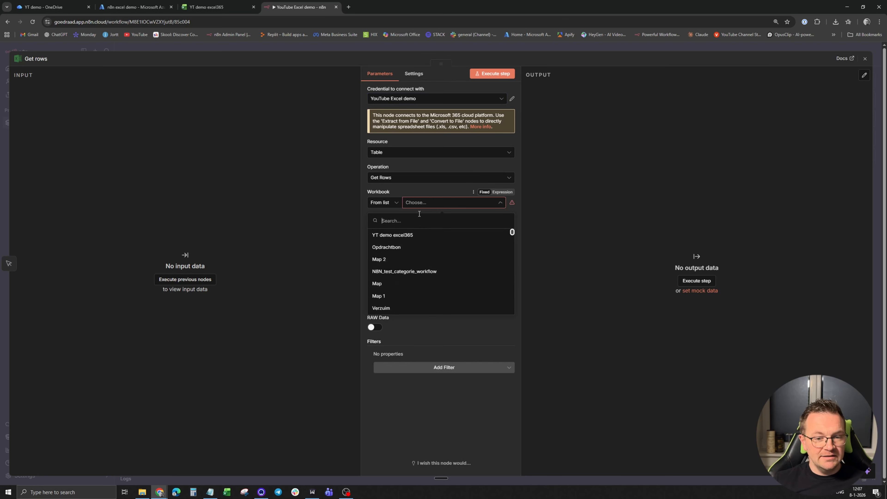
pyautogui.click(391, 235)
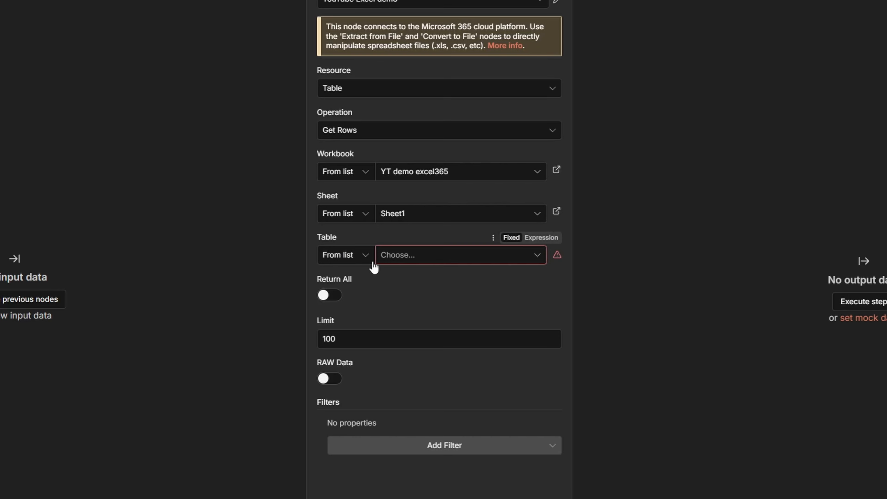
pyautogui.click(429, 256)
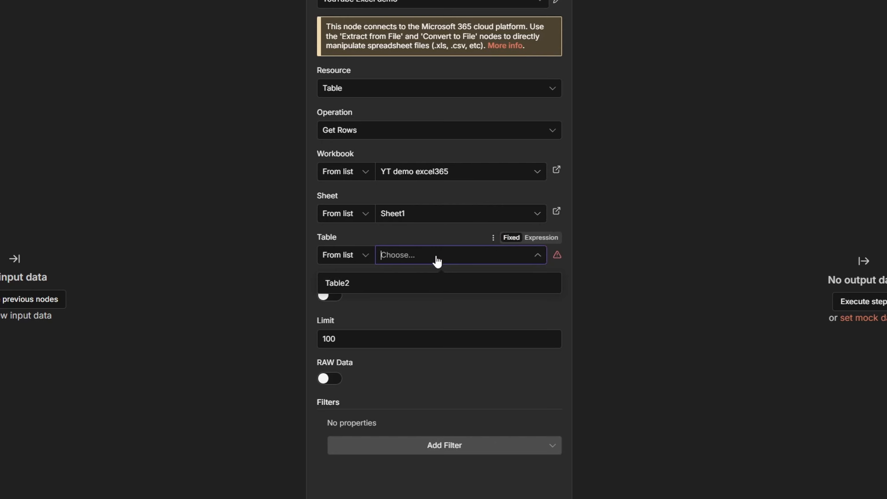
pyautogui.click(342, 286)
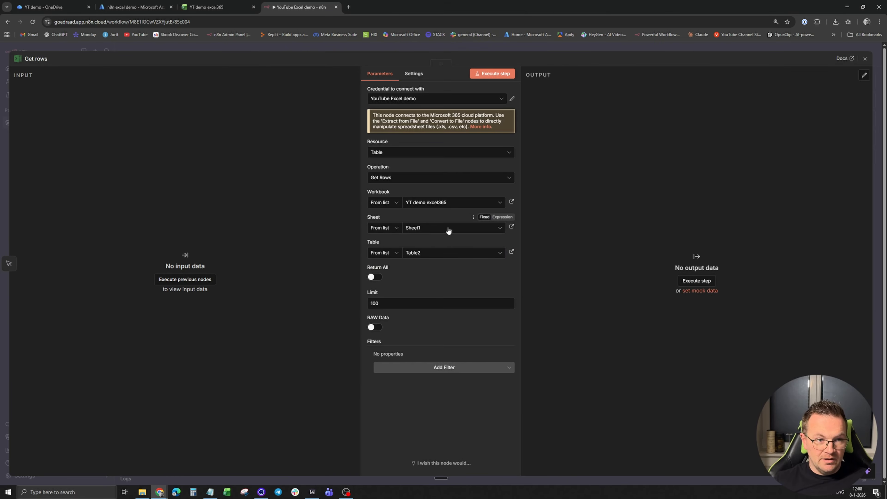
# Check the source workbook, enable Return All on the Get rows node, and execute the node
pyautogui.click(206, 12)
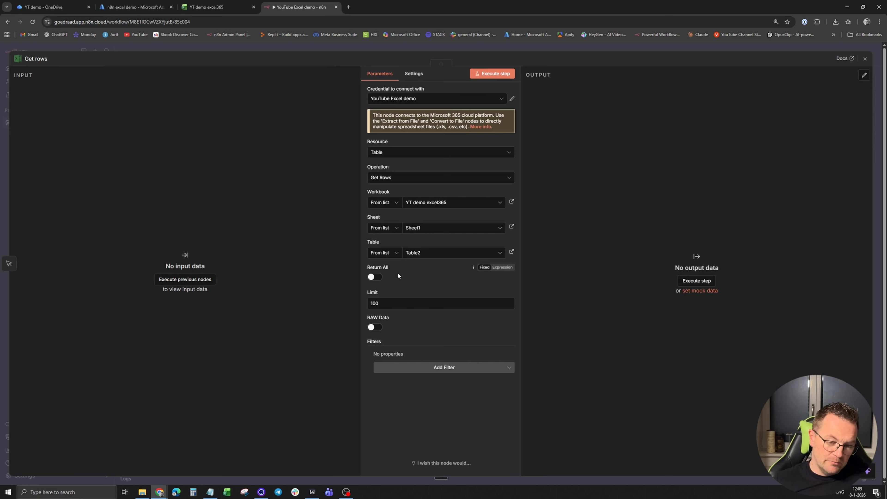
pyautogui.click(374, 276)
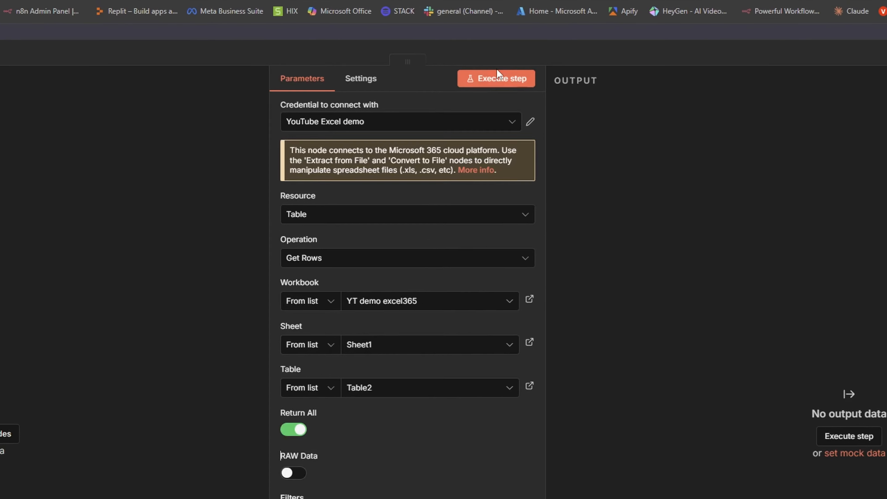
pyautogui.click(496, 78)
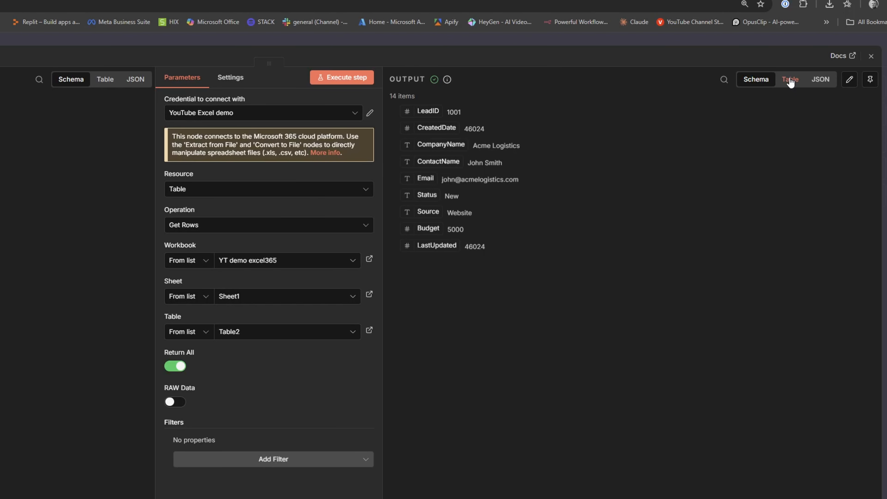
# Review the retrieved rows in the Table, JSON and Schema output views, and close the Get rows node
pyautogui.click(789, 80)
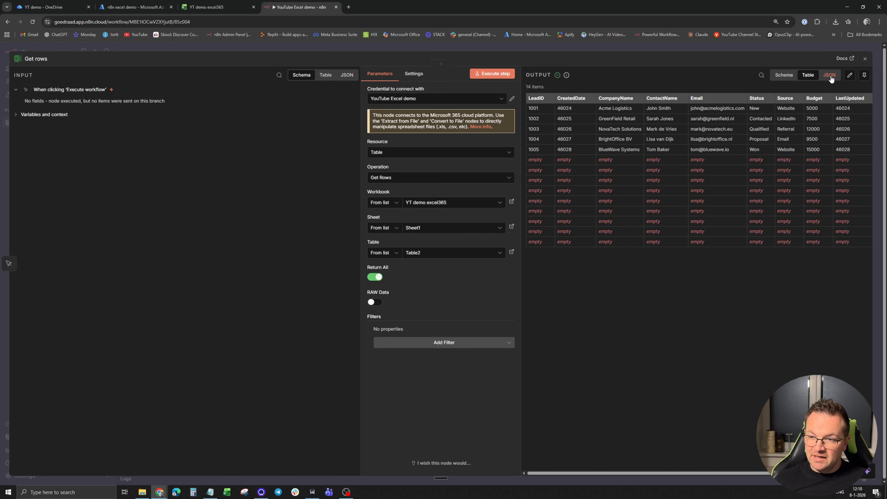
pyautogui.click(830, 76)
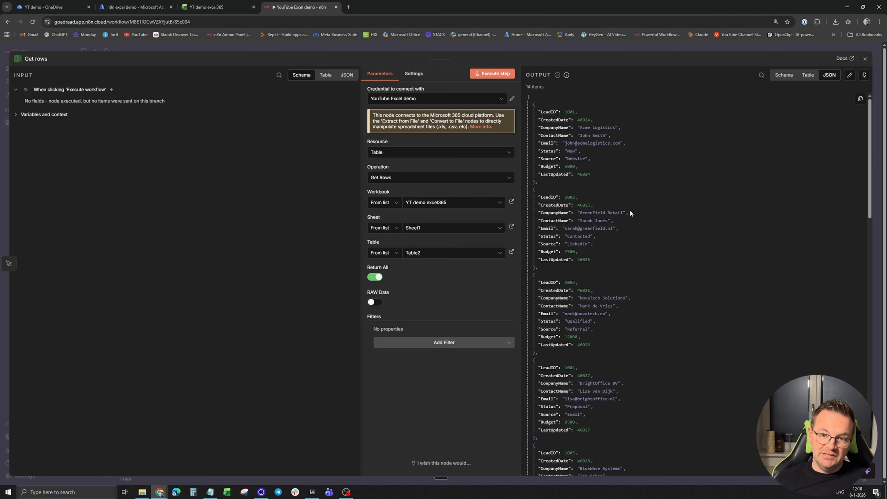
pyautogui.click(784, 76)
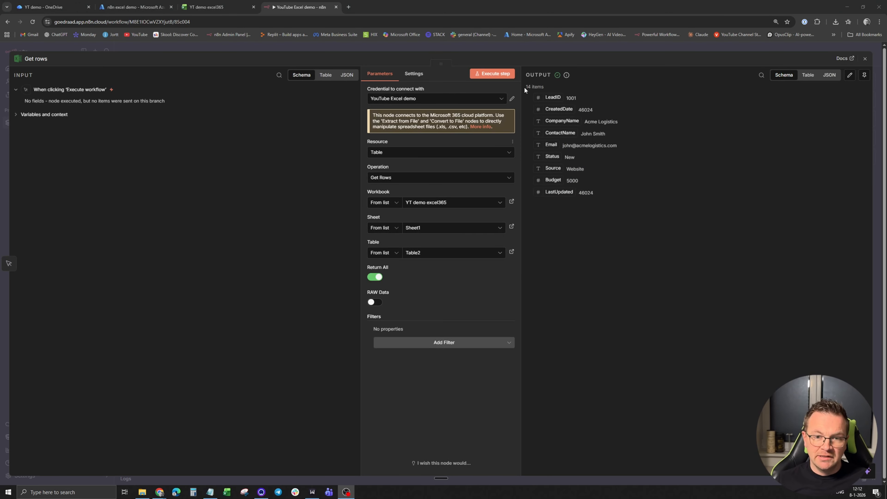
pyautogui.click(523, 46)
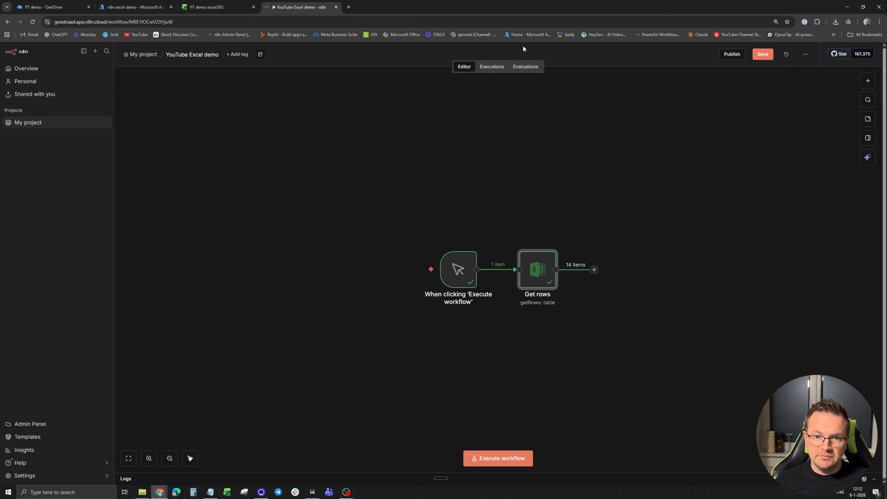
# Add a Microsoft Excel 365 Append rows to table node after the Get rows node
pyautogui.click(594, 270)
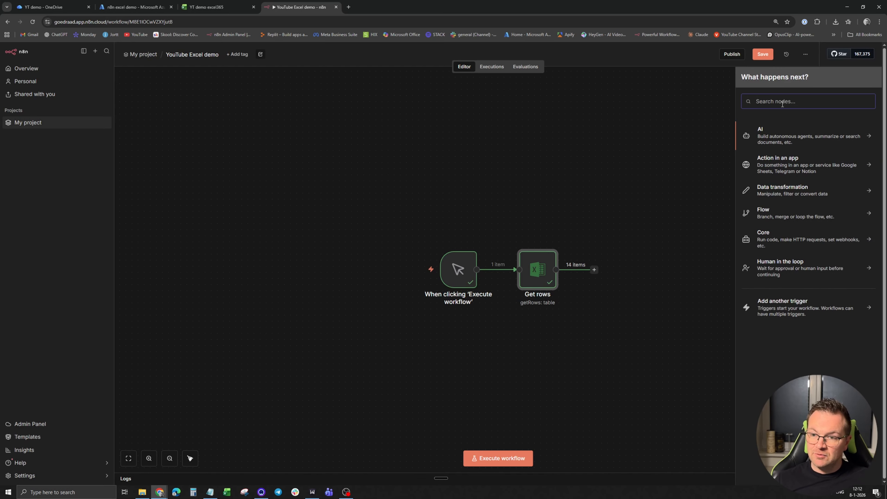
pyautogui.write('exc')
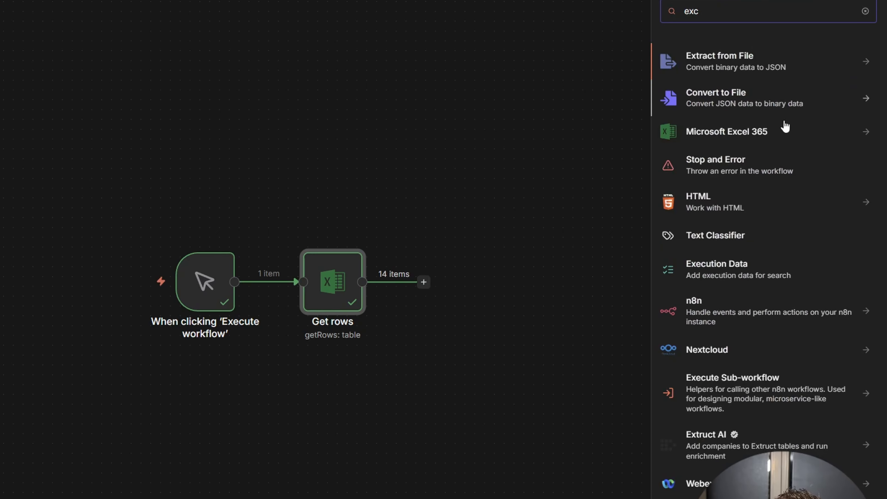
pyautogui.click(774, 136)
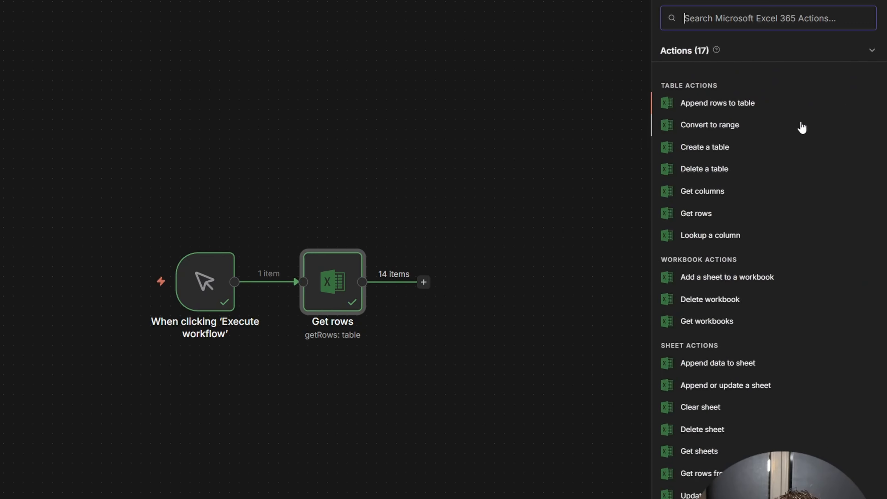
pyautogui.click(722, 105)
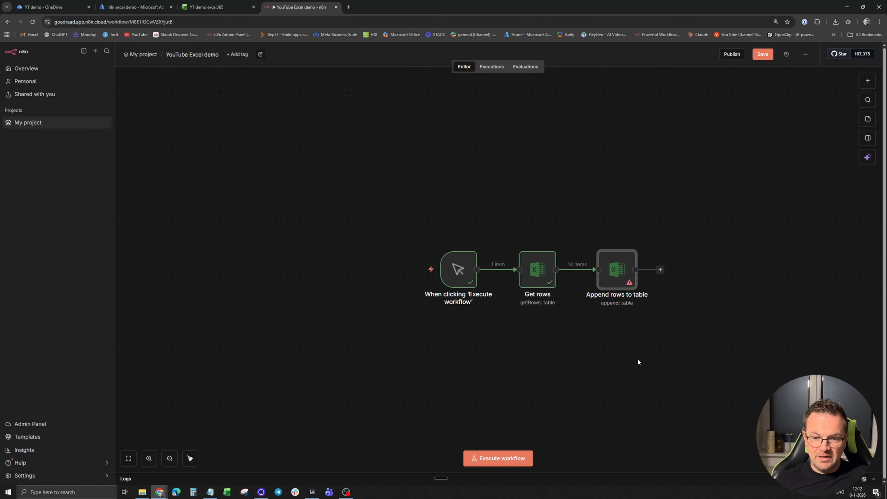
pyautogui.moveTo(616, 347); pyautogui.dragTo(588, 340)
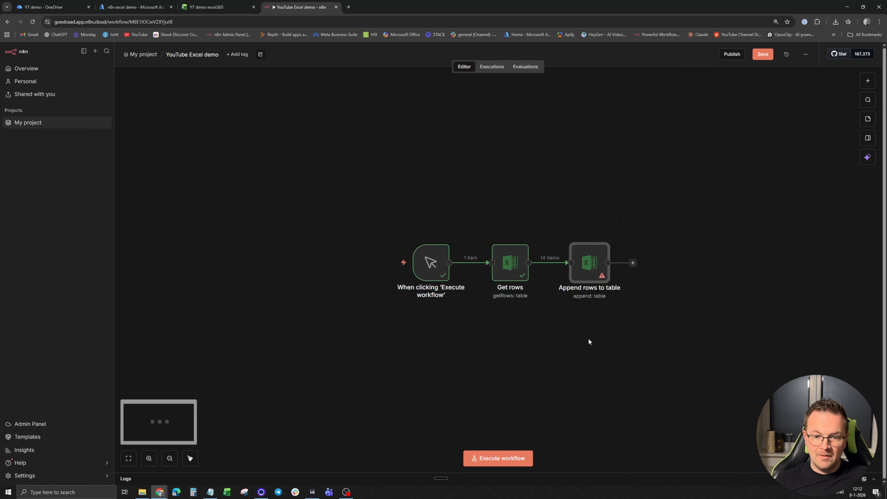
# Set the append node's target to Table2 on Sheet1 of the YT demo excel365 workbook, keeping the Append operation
pyautogui.doubleClick(589, 262)
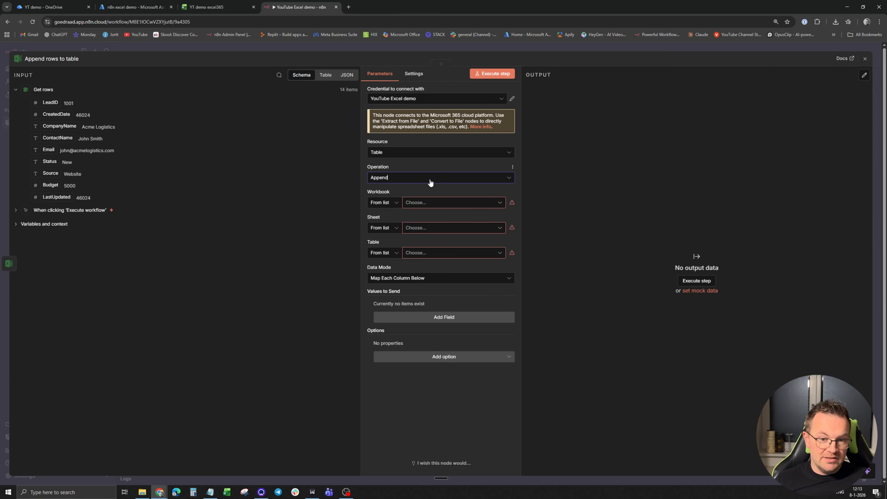
pyautogui.click(420, 149)
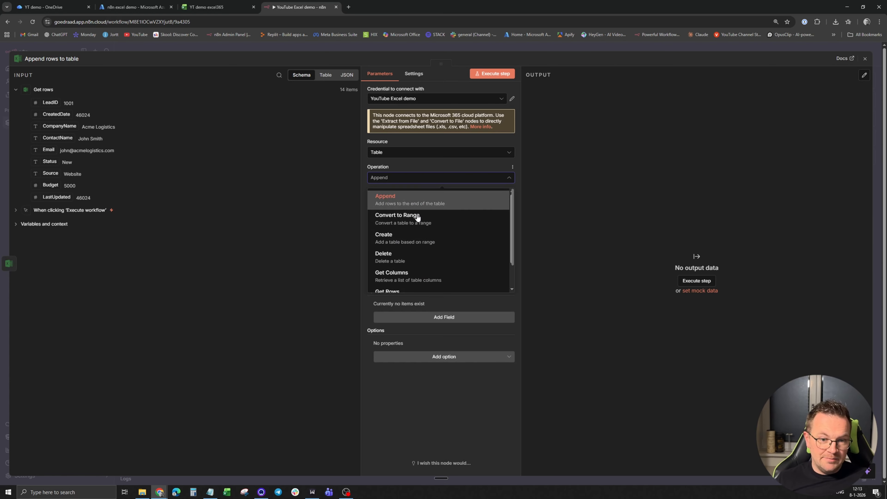
pyautogui.click(415, 179)
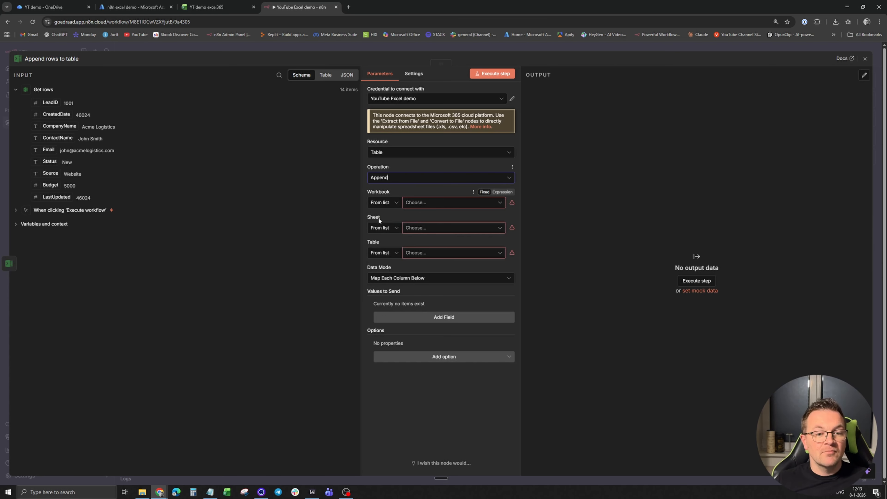
pyautogui.click(439, 202)
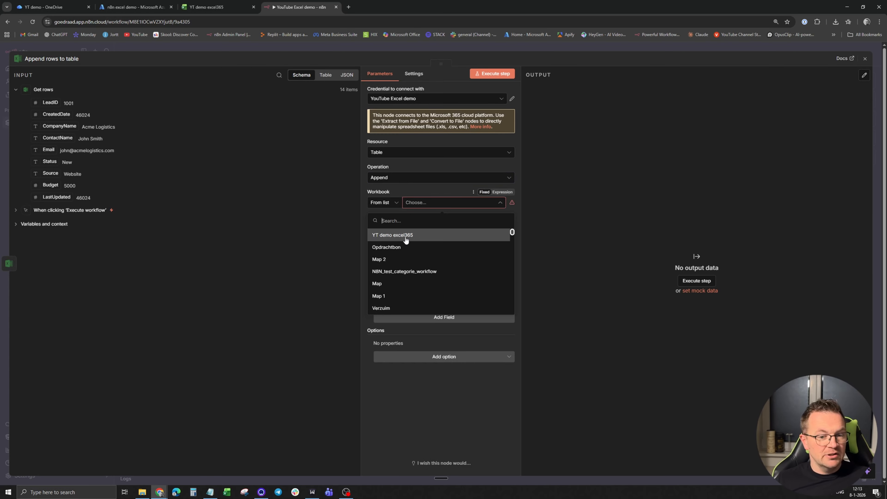
pyautogui.click(389, 239)
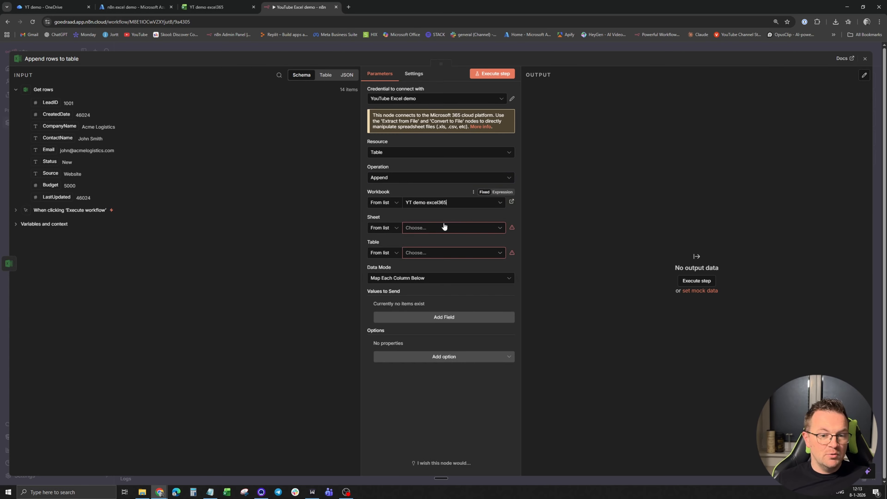
pyautogui.click(416, 229)
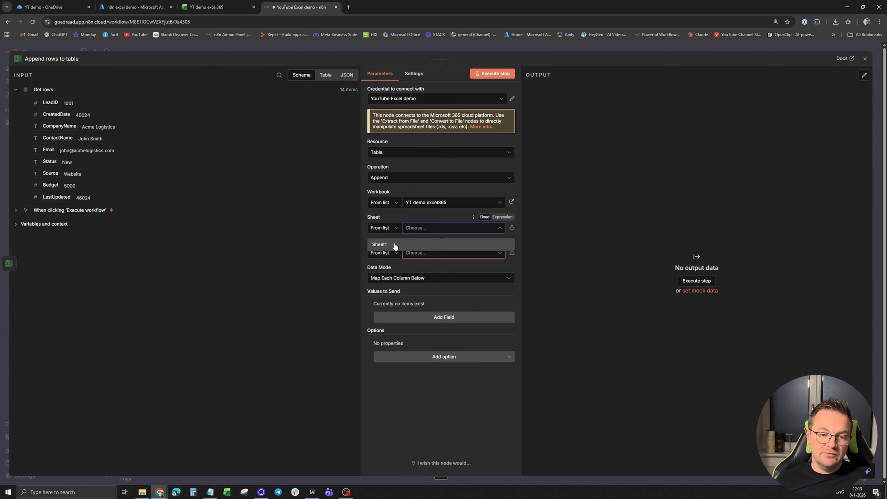
pyautogui.click(397, 244)
pyautogui.click(423, 252)
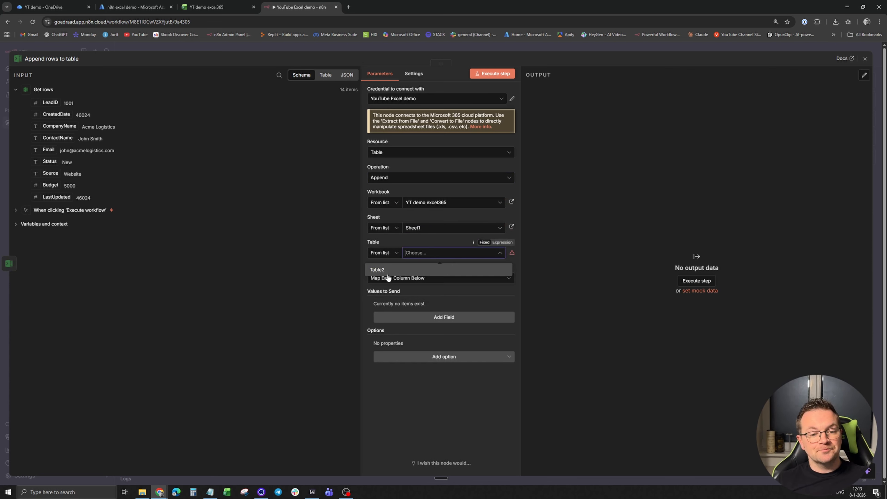
pyautogui.click(381, 275)
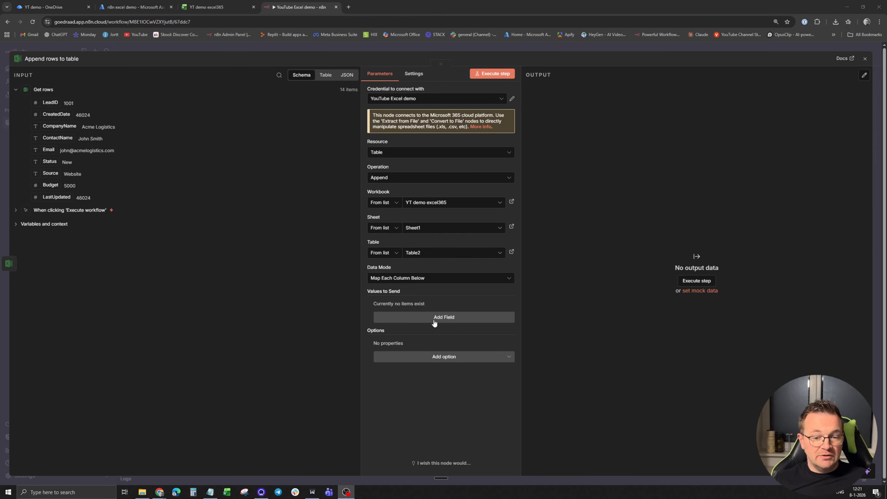
# Add a field to the values to send that maps the LeadID column to YouTube demo
pyautogui.click(440, 319)
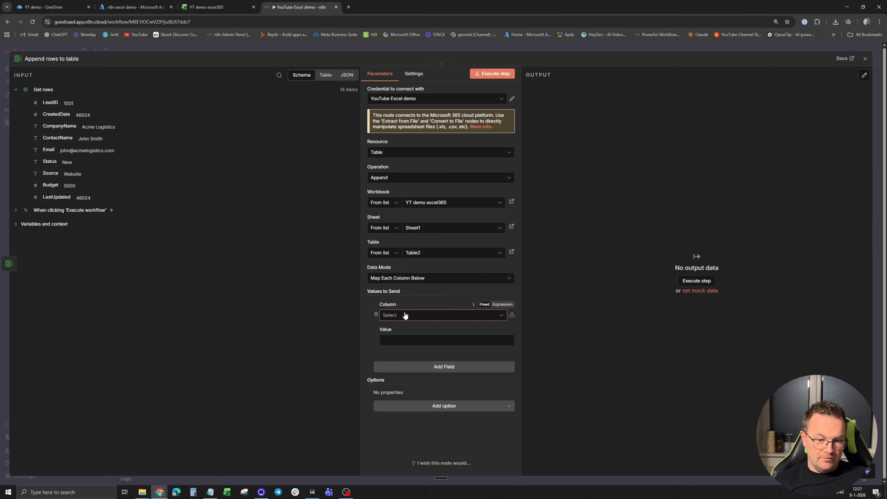
pyautogui.click(411, 317)
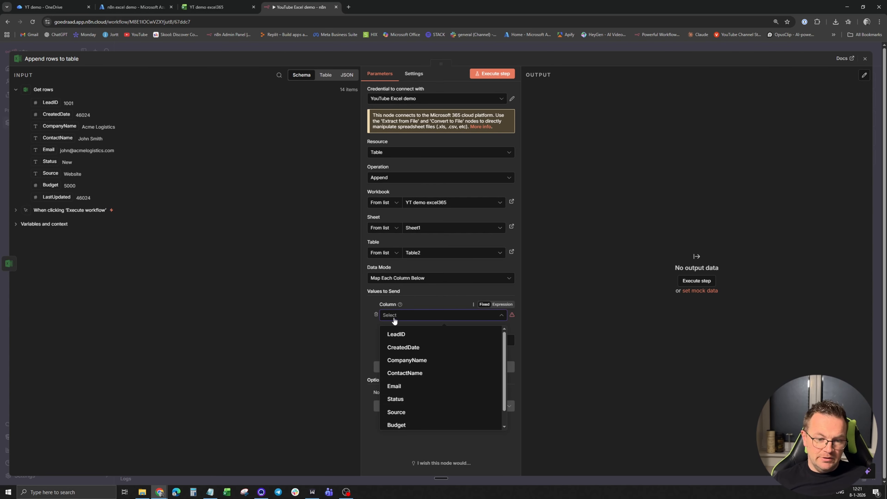
pyautogui.click(400, 334)
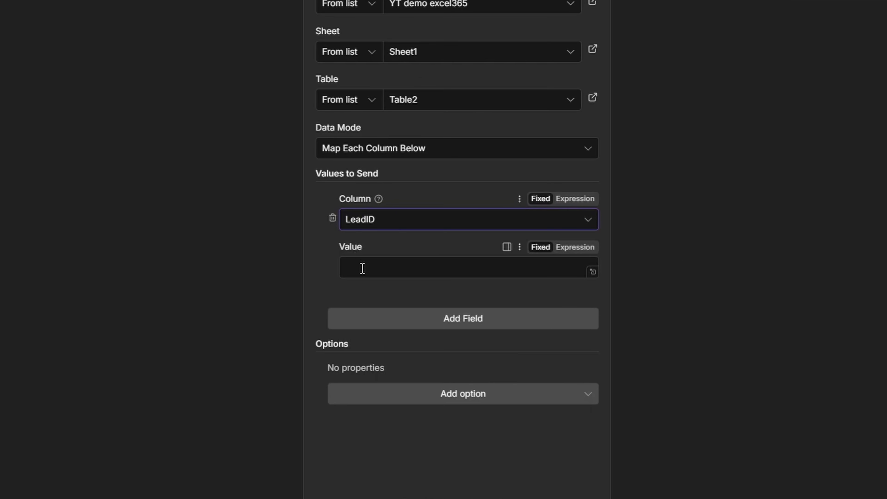
pyautogui.click(365, 260)
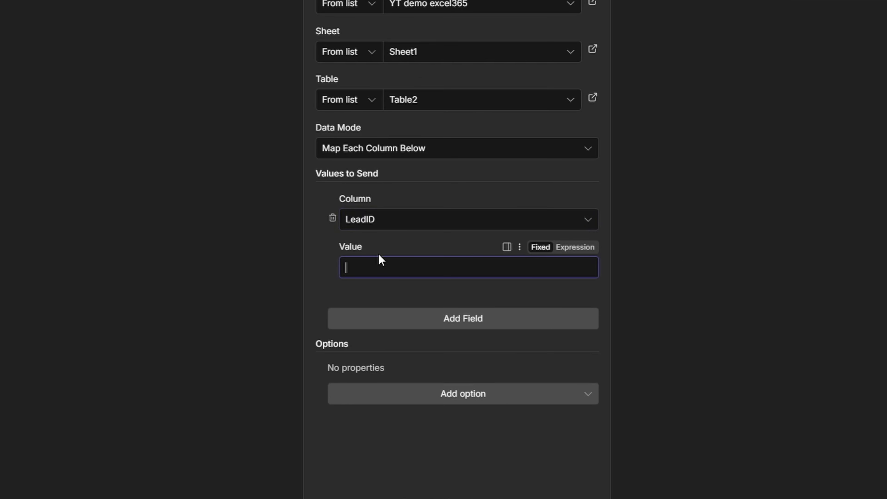
pyautogui.write('YouTube demo')
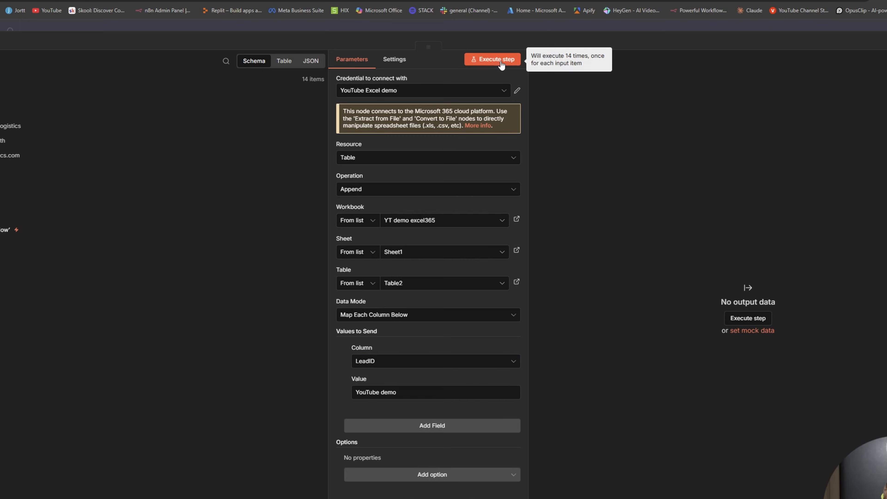
# Execute the append node and check the added rows in the YT demo excel365 workbook
pyautogui.click(495, 59)
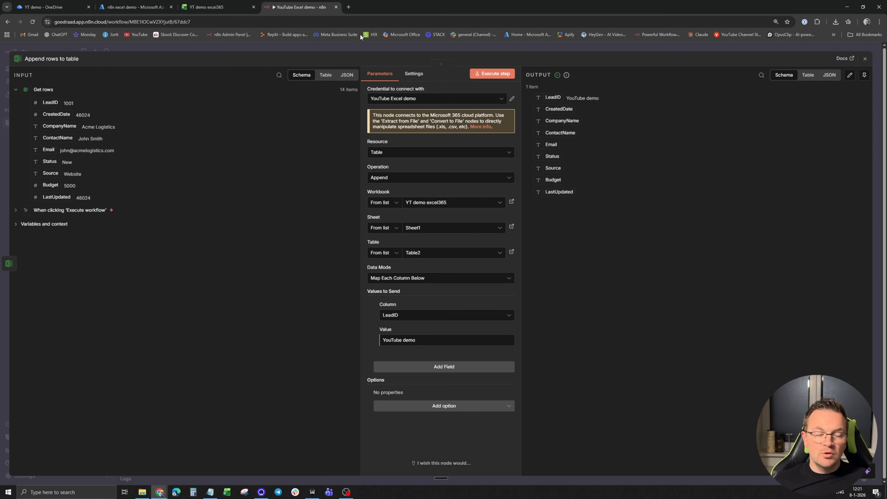
pyautogui.click(208, 7)
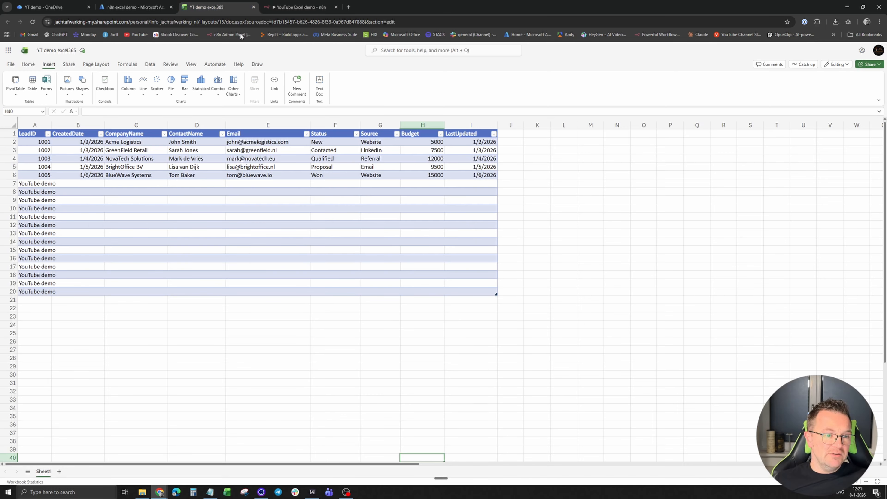
pyautogui.click(174, 357)
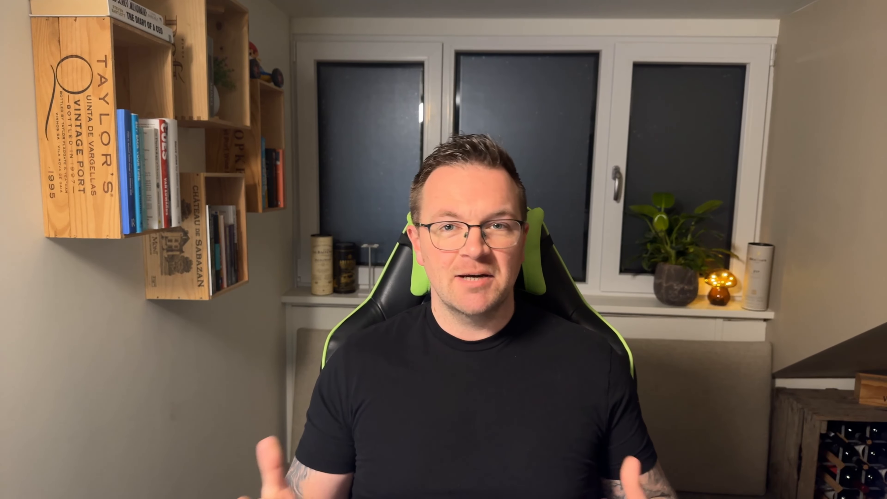